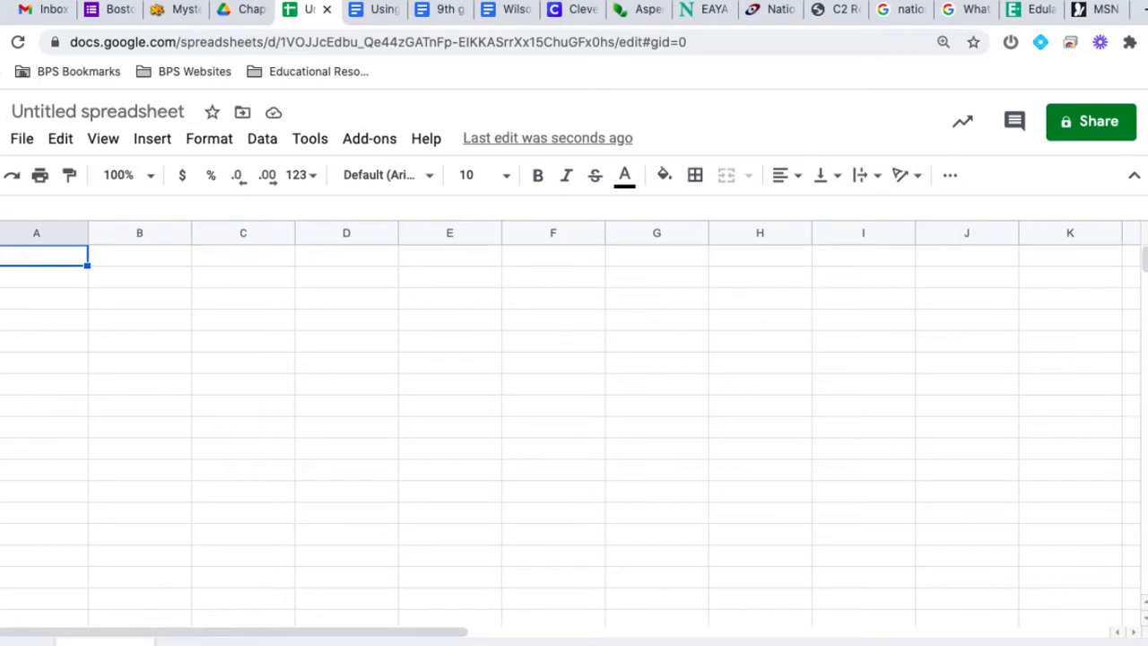
# Step: Enter the column headers Height in cell A1 and Shoe Size in cell B1
pyautogui.write('Height')
pyautogui.press('Tab')
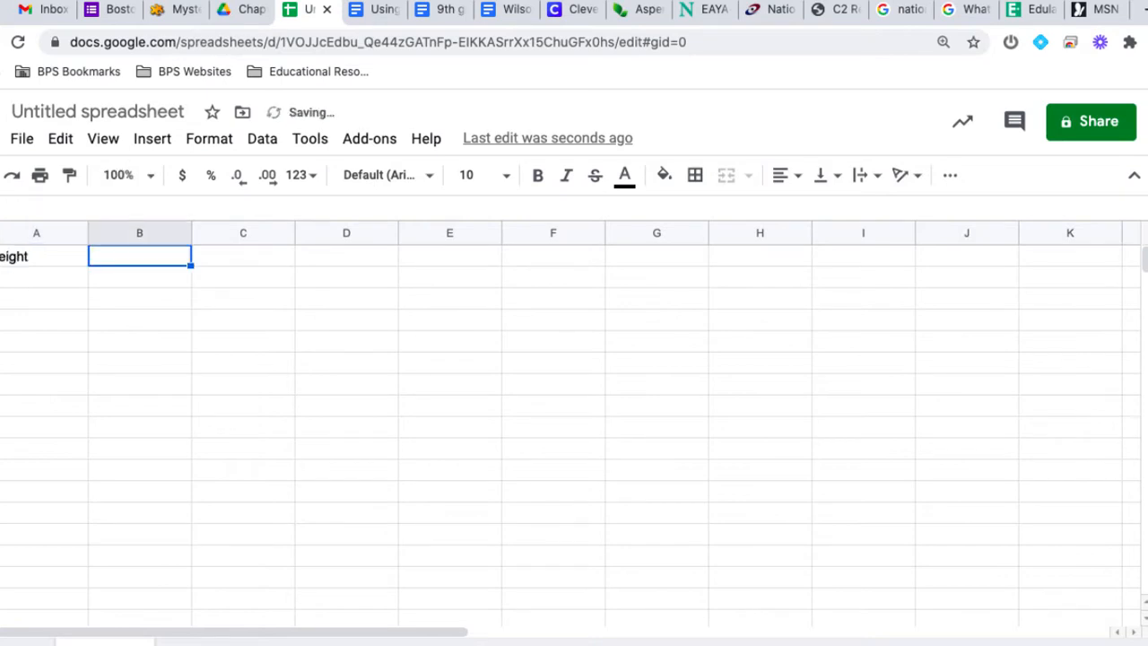
pyautogui.write('Shoe ')
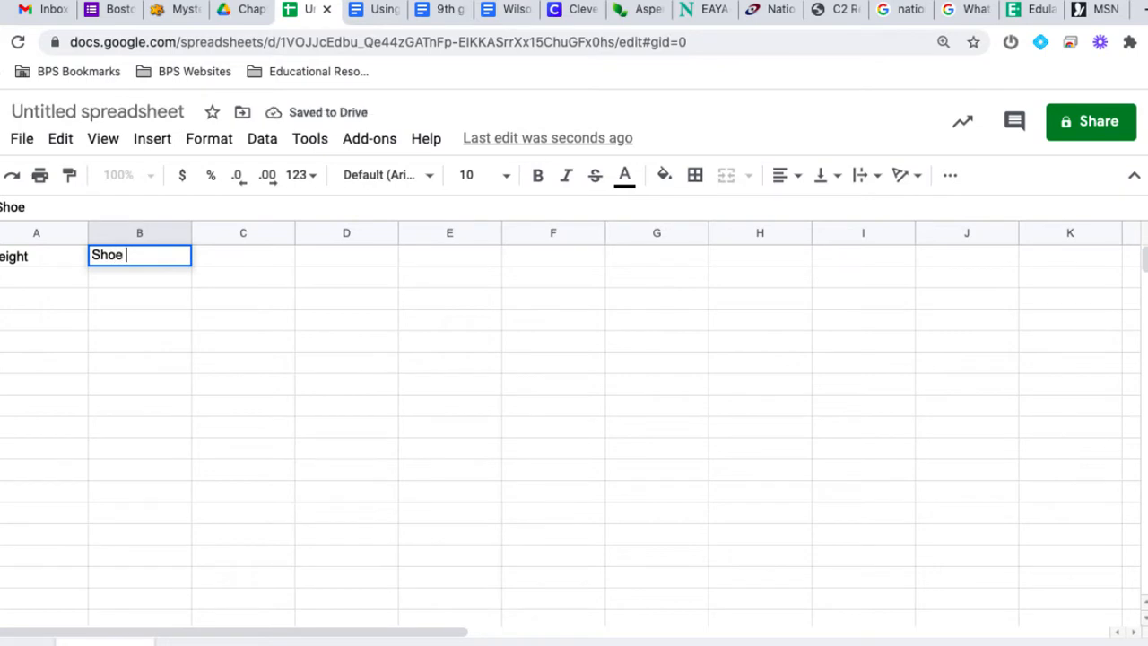
pyautogui.write('Size')
# Step: Fill the Height column from A2 down with 5, 5.2, 5.5, 5.7, 5.8, 5.9, 6, 6.2 and 6.3
pyautogui.click(11, 283)
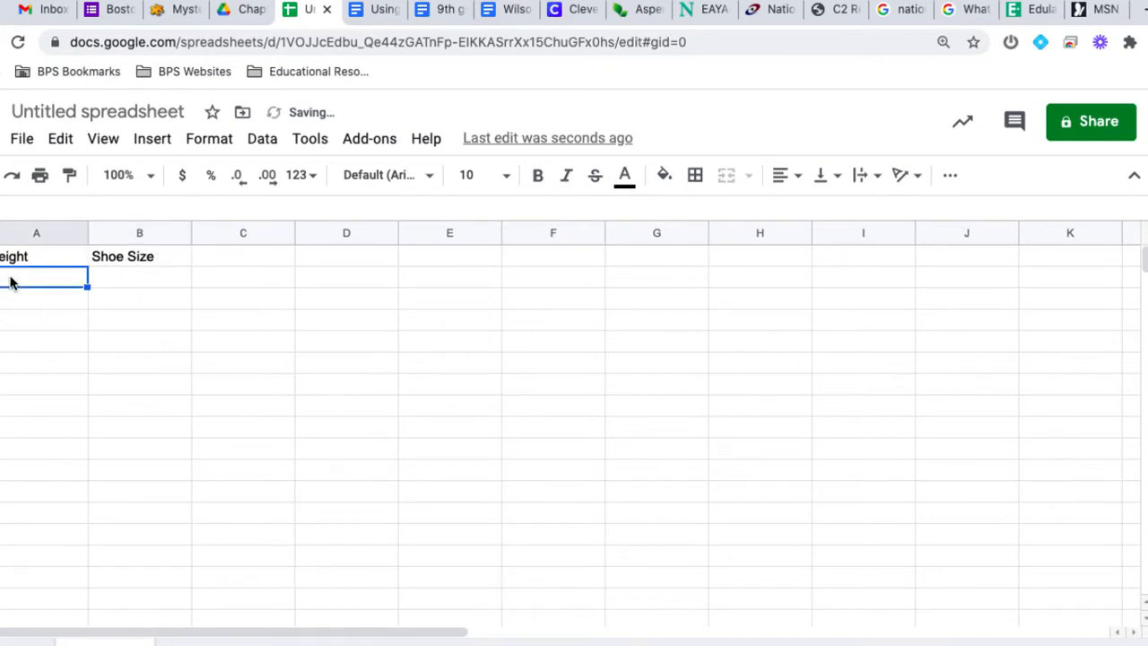
pyautogui.write('5')
pyautogui.press('Return')
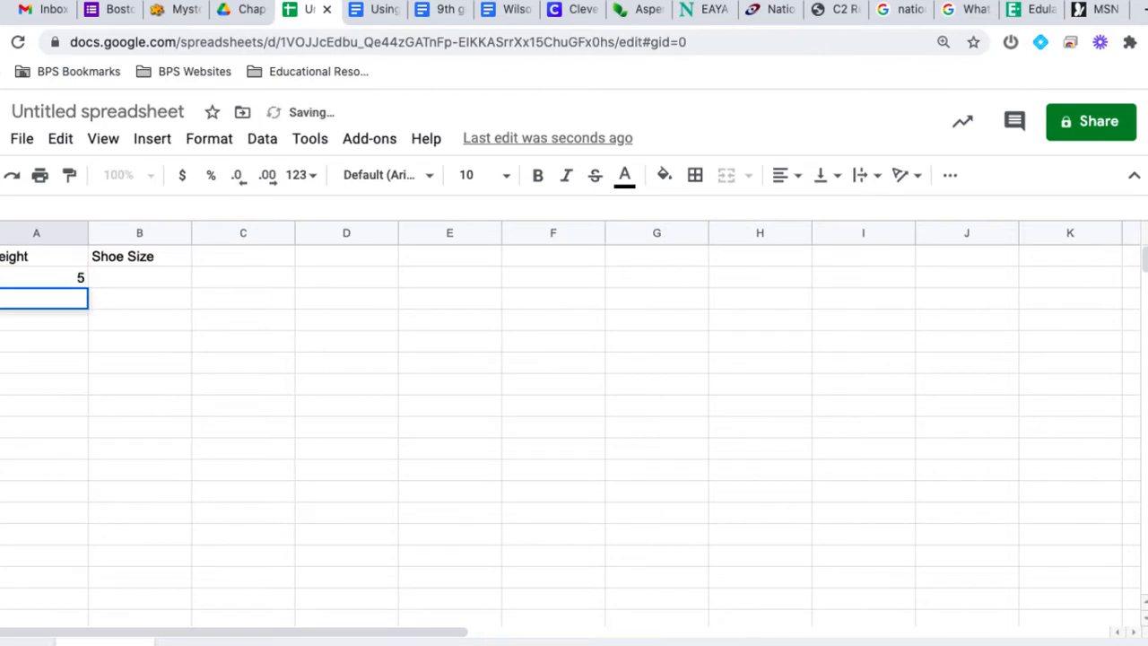
pyautogui.write('5.2')
pyautogui.press('Return')
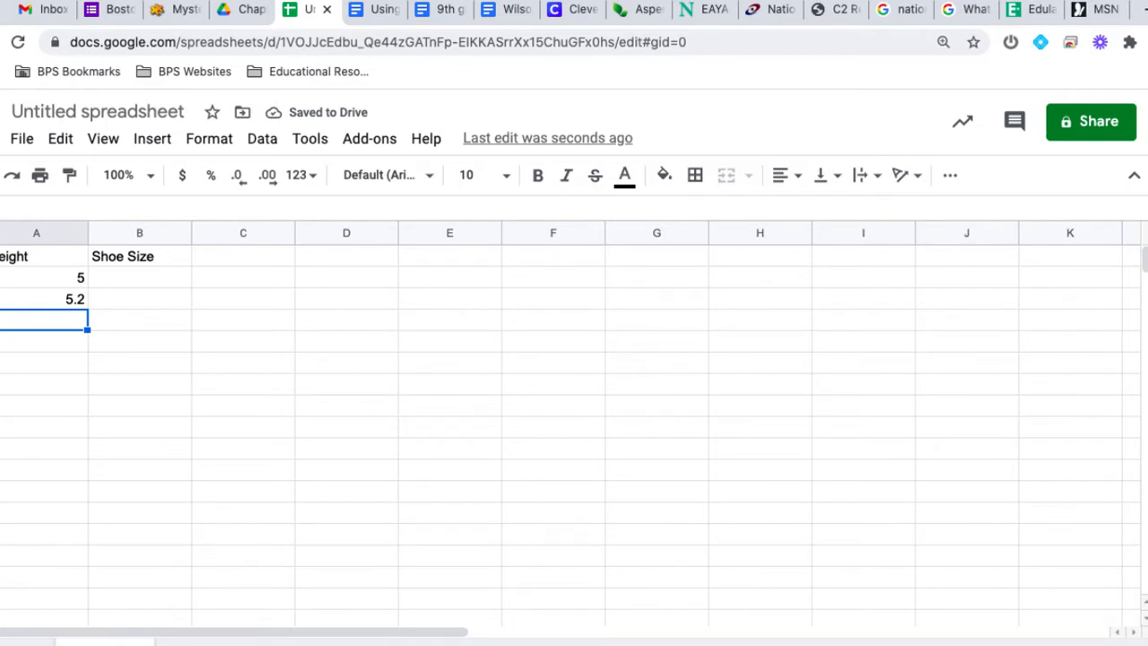
pyautogui.write('5.5')
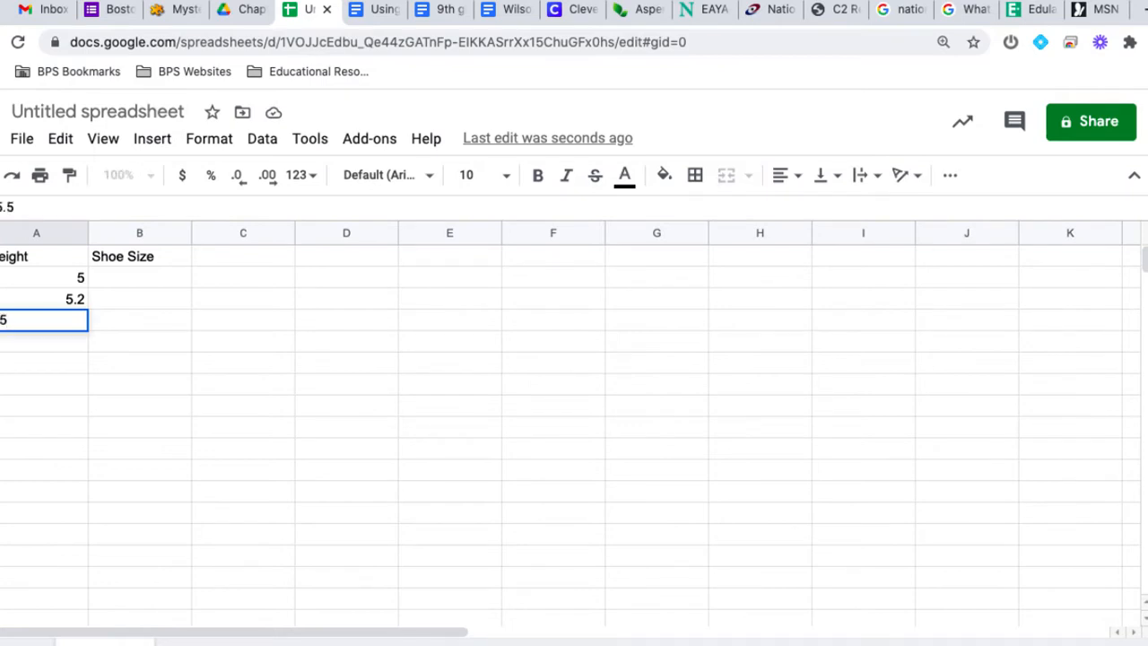
pyautogui.press('Return')
pyautogui.write('5.7')
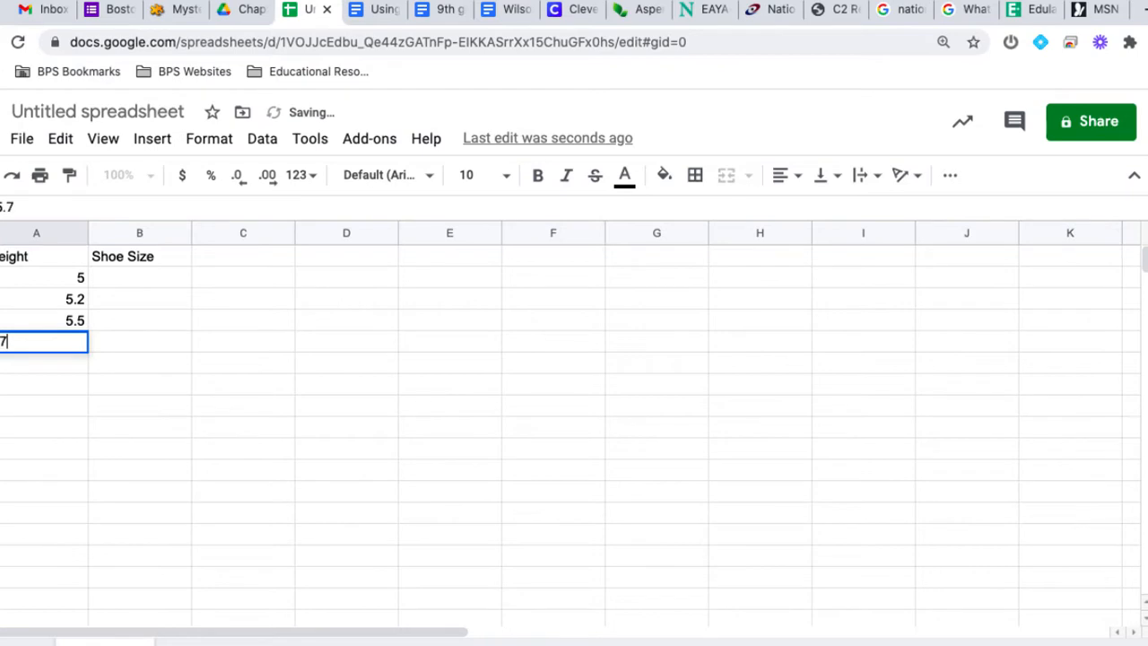
pyautogui.press('Return')
pyautogui.write('5.')
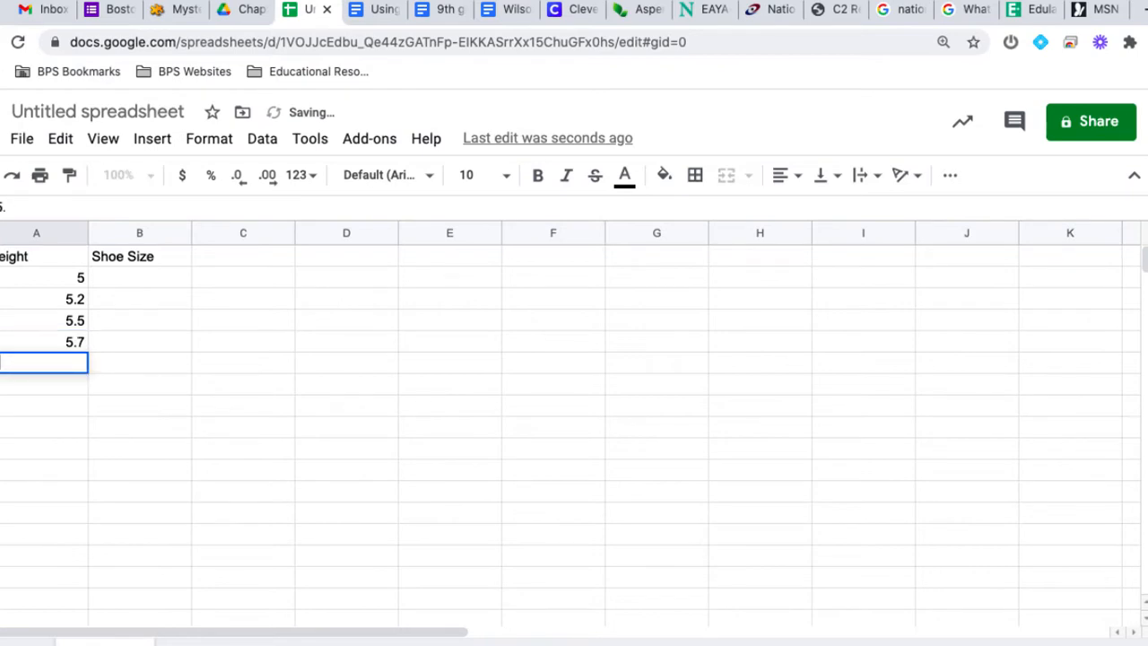
pyautogui.write('8')
pyautogui.press('Return')
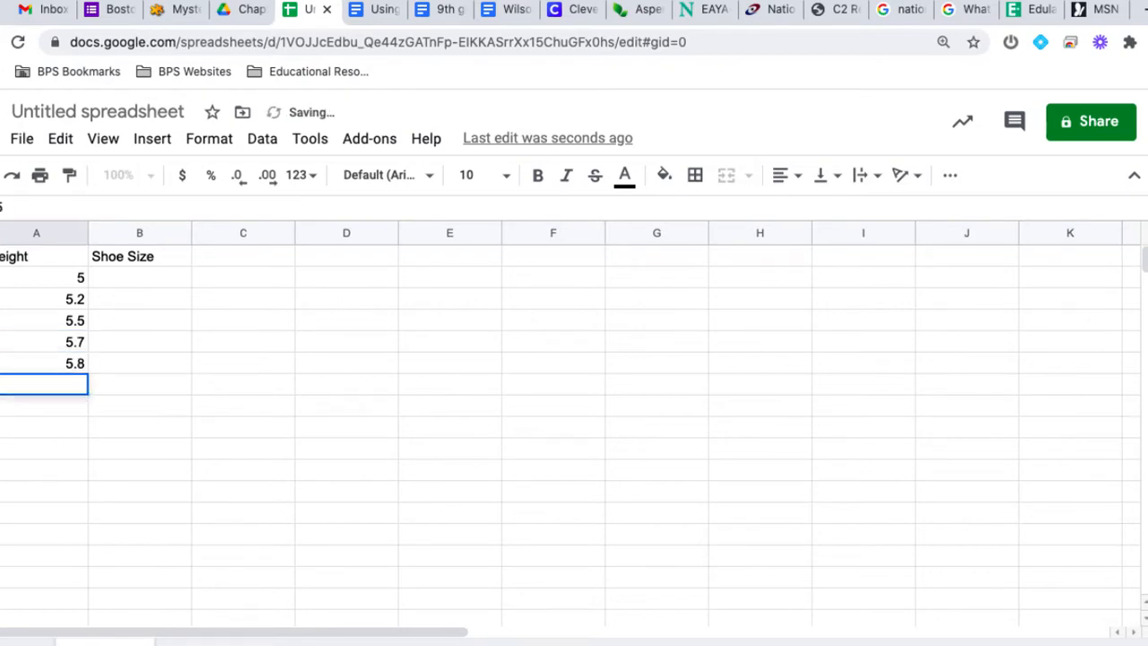
pyautogui.write('5.9')
pyautogui.press('Return')
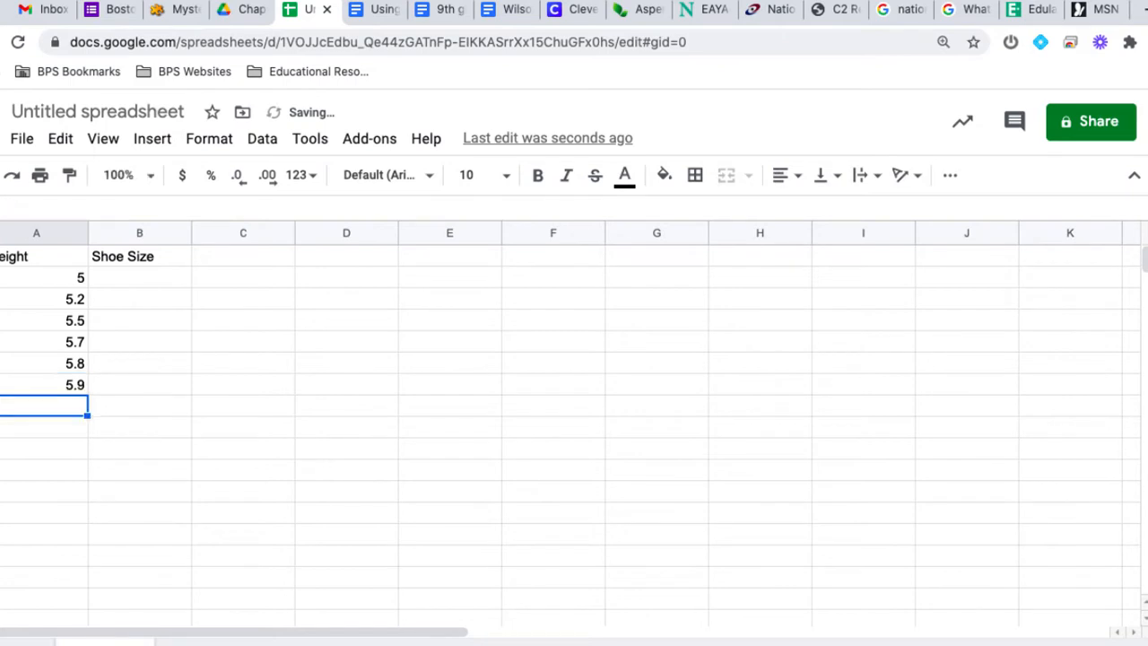
pyautogui.write('6')
pyautogui.press('Return')
pyautogui.write('6.')
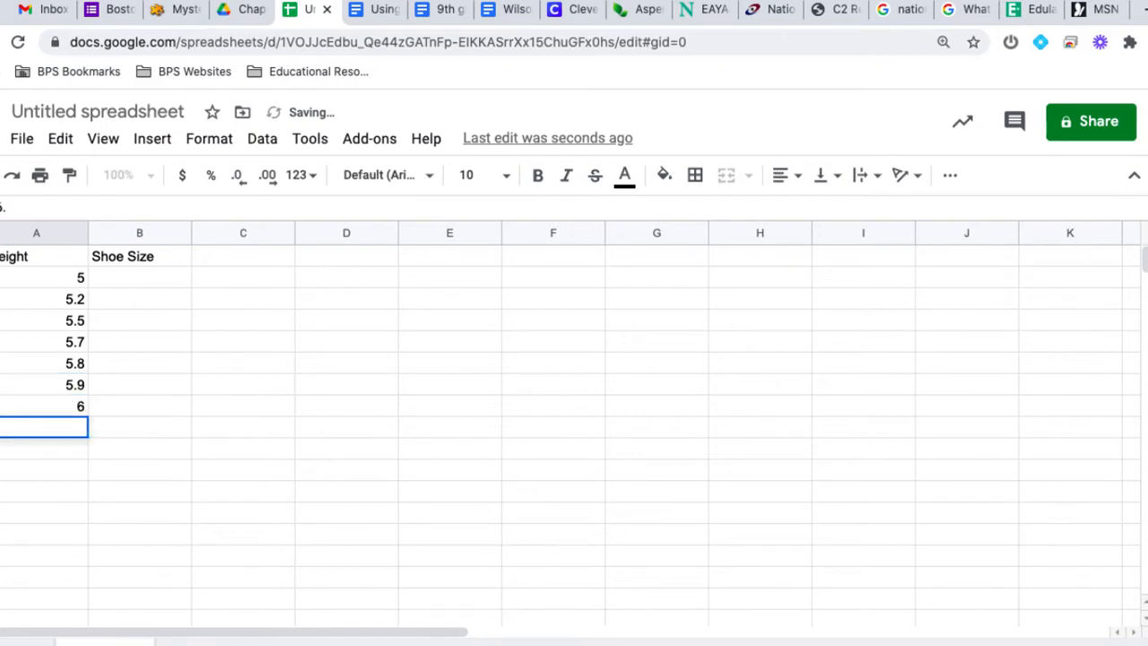
pyautogui.write('2')
pyautogui.press('Return')
pyautogui.write('6')
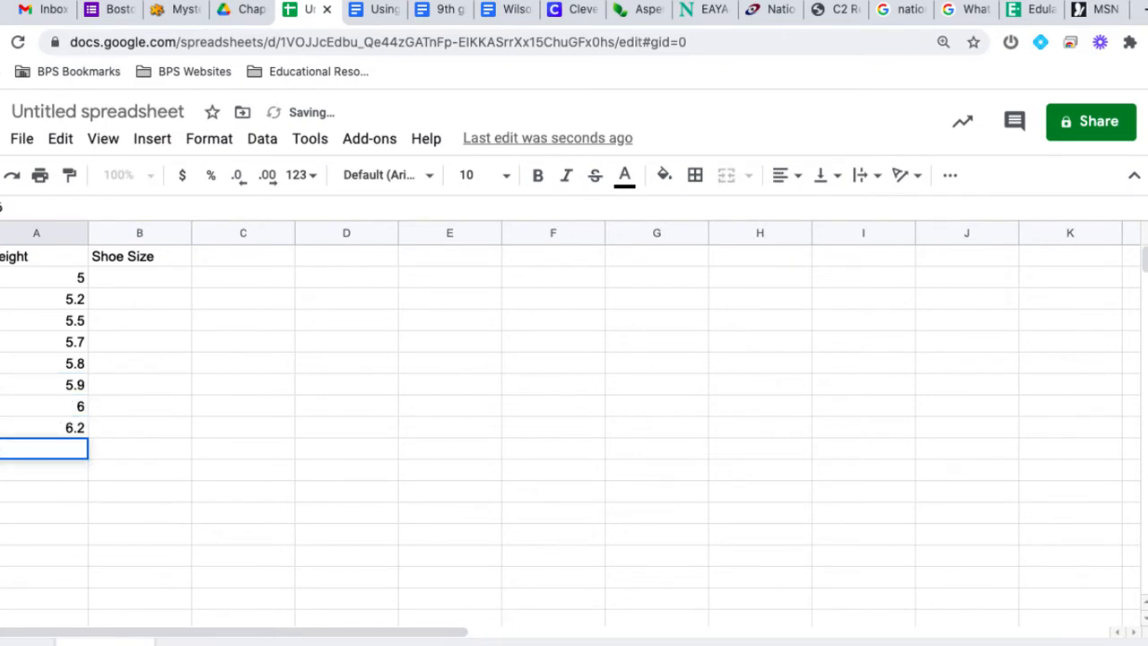
pyautogui.write('.3')
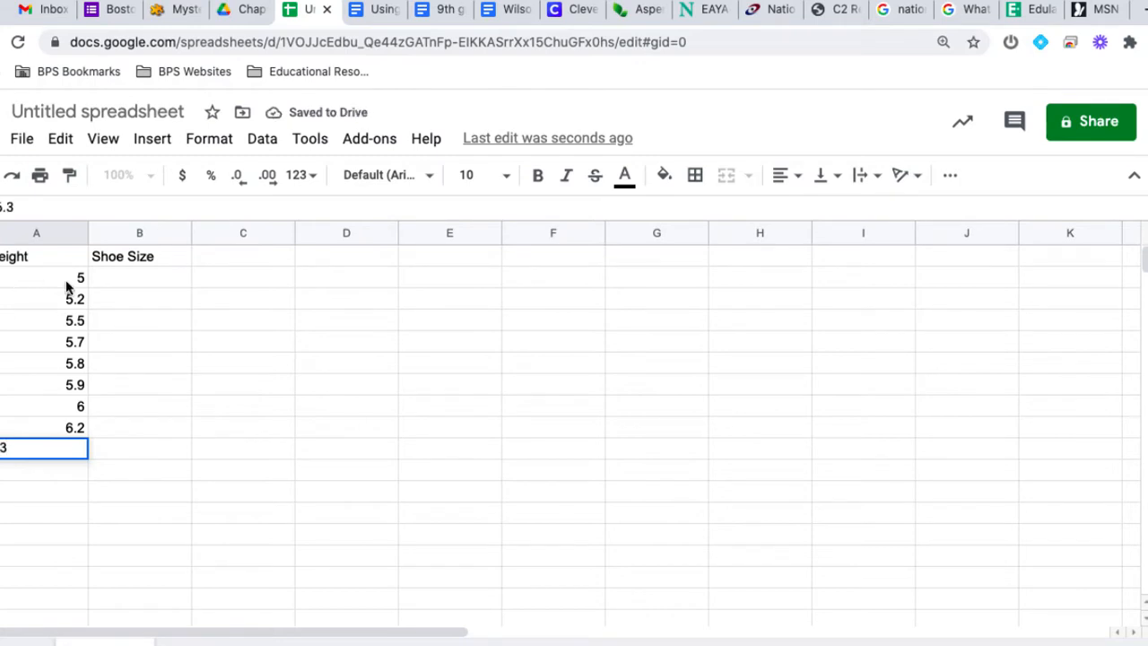
# Step: Fill the Shoe Size column from B2 down with 6, 6, 7.5, 7, 8.5, 11, 12, 11 and 14
pyautogui.click(128, 283)
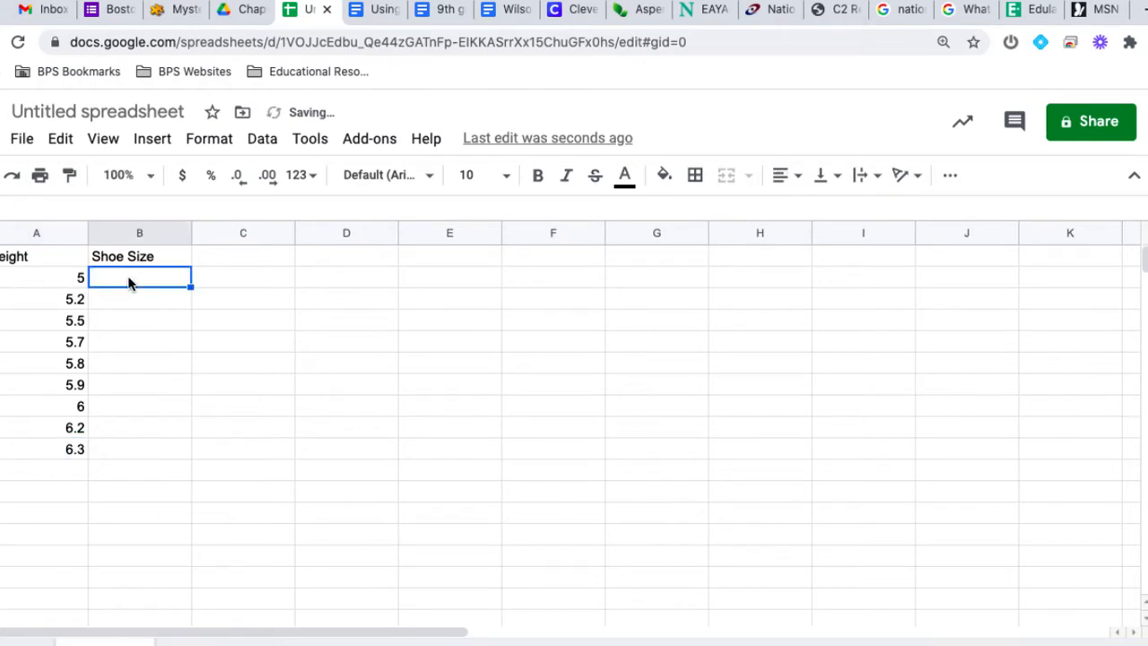
pyautogui.write('6')
pyautogui.press('Return')
pyautogui.write('6')
pyautogui.press('Return')
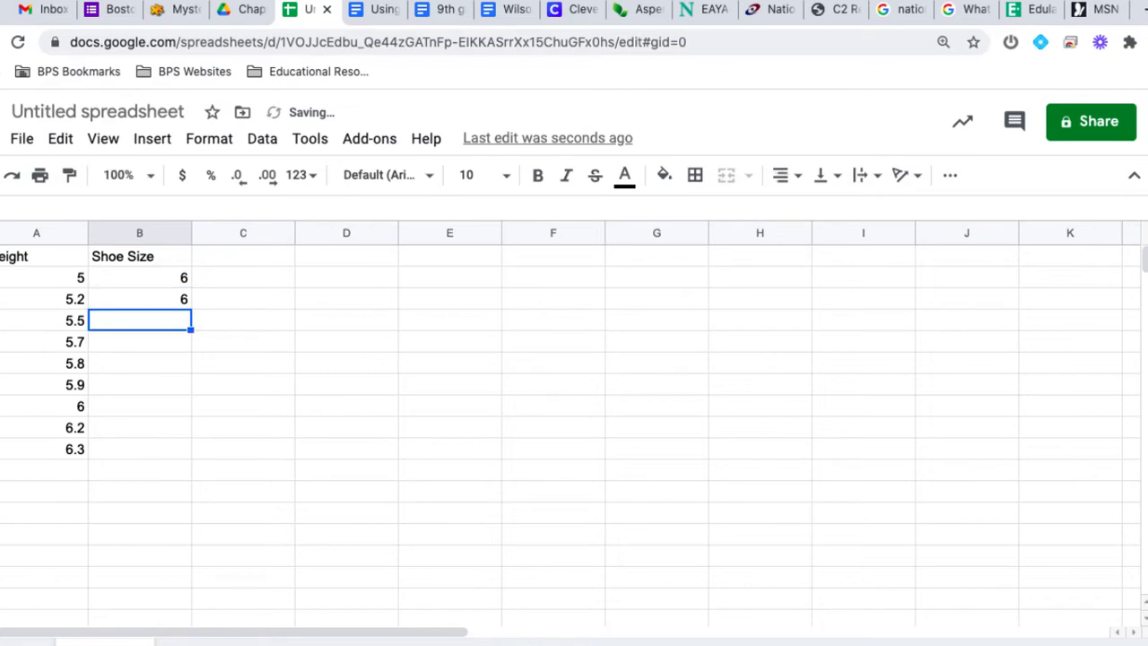
pyautogui.write('7.5')
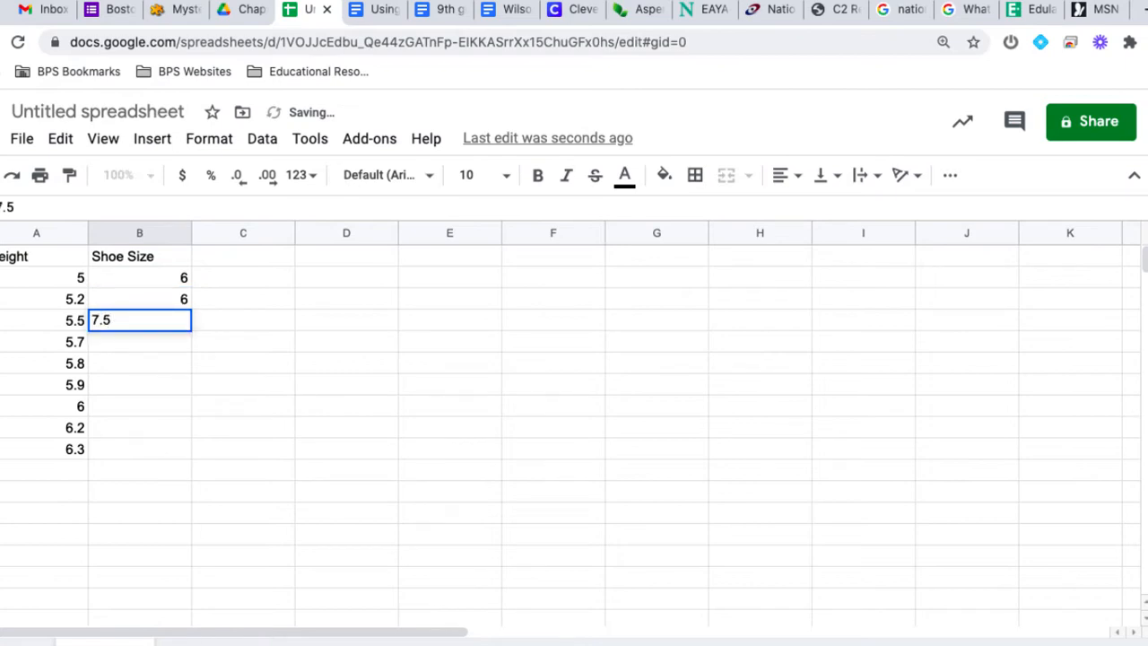
pyautogui.press('Return')
pyautogui.write('7')
pyautogui.press('Return')
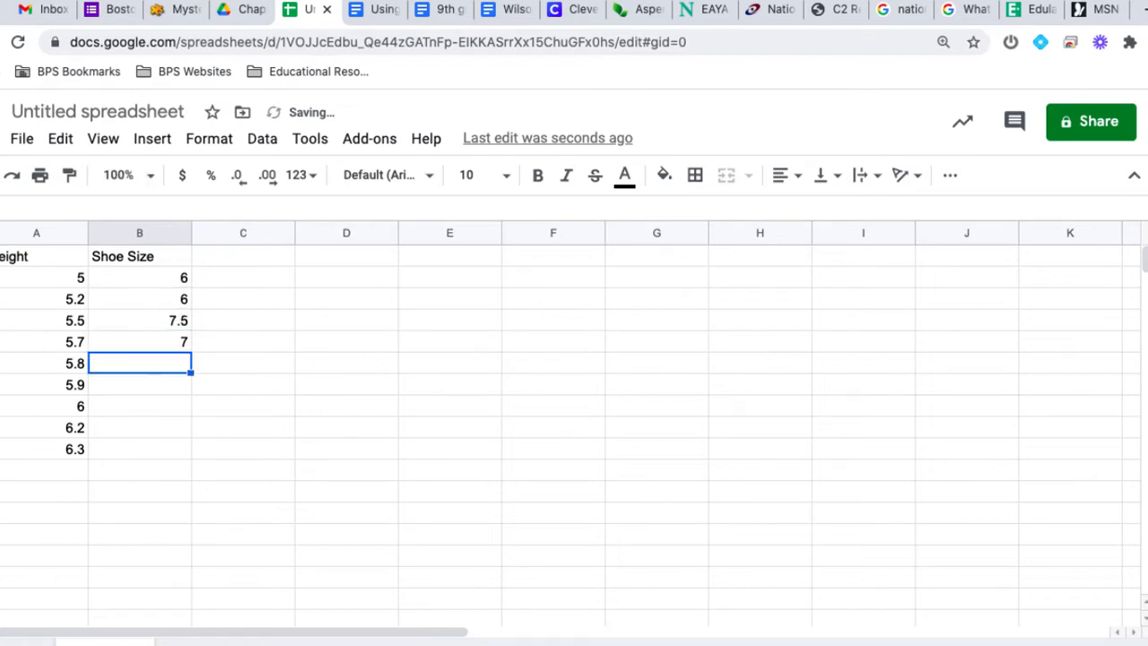
pyautogui.write('8.5')
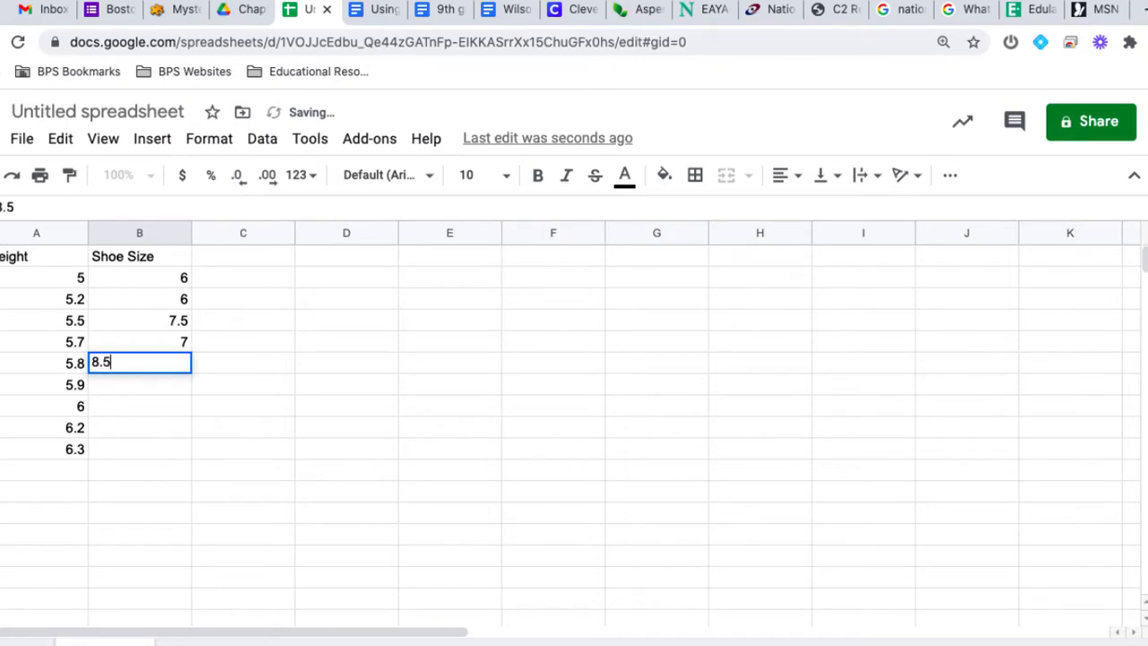
pyautogui.press('Return')
pyautogui.write('11')
pyautogui.press('Return')
pyautogui.write('12')
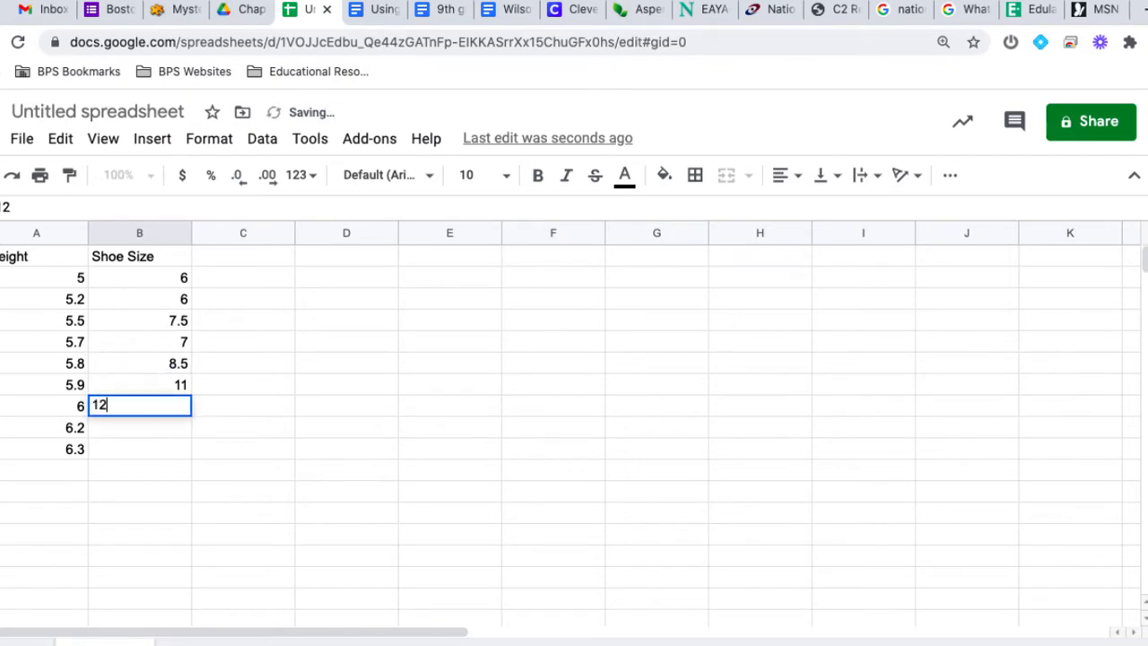
pyautogui.press('Return')
pyautogui.write('11')
pyautogui.press('Return')
pyautogui.write('14')
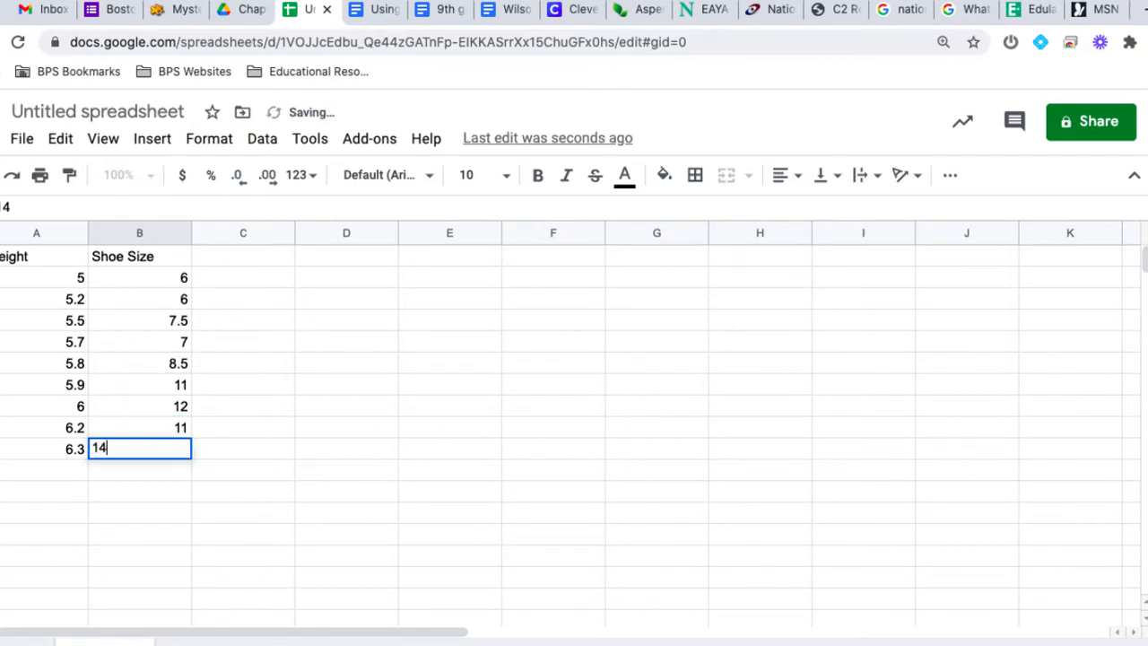
pyautogui.press('Return')
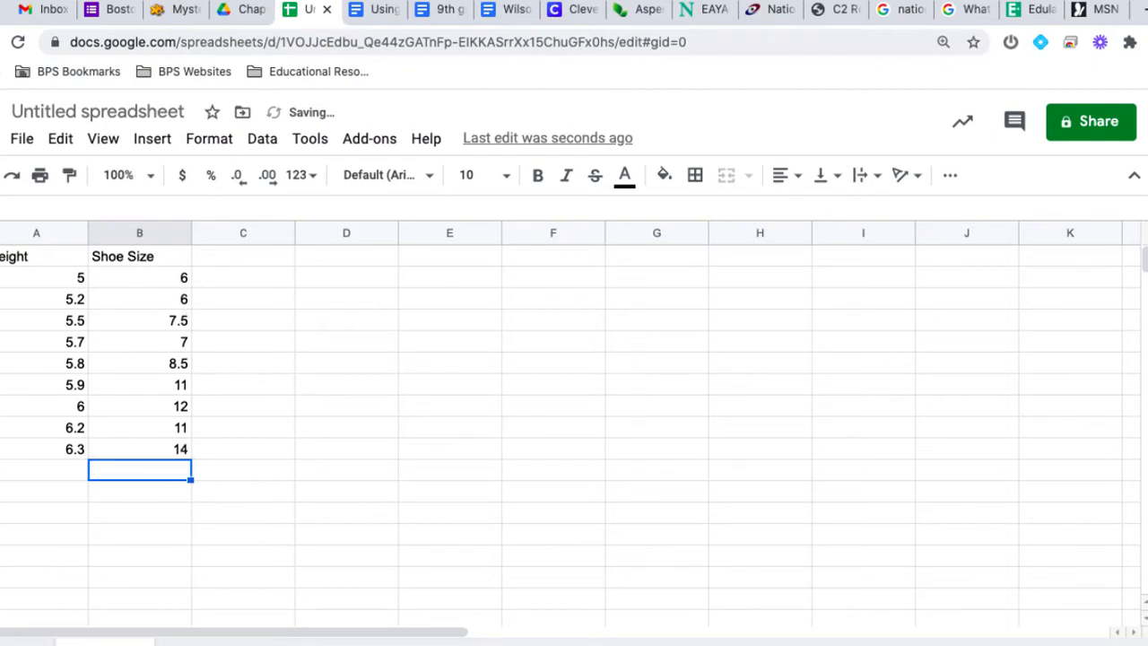
# Step: Center-align the headers and all values in the range A1:B10 horizontally, then deselect the range
pyautogui.click(27, 258)
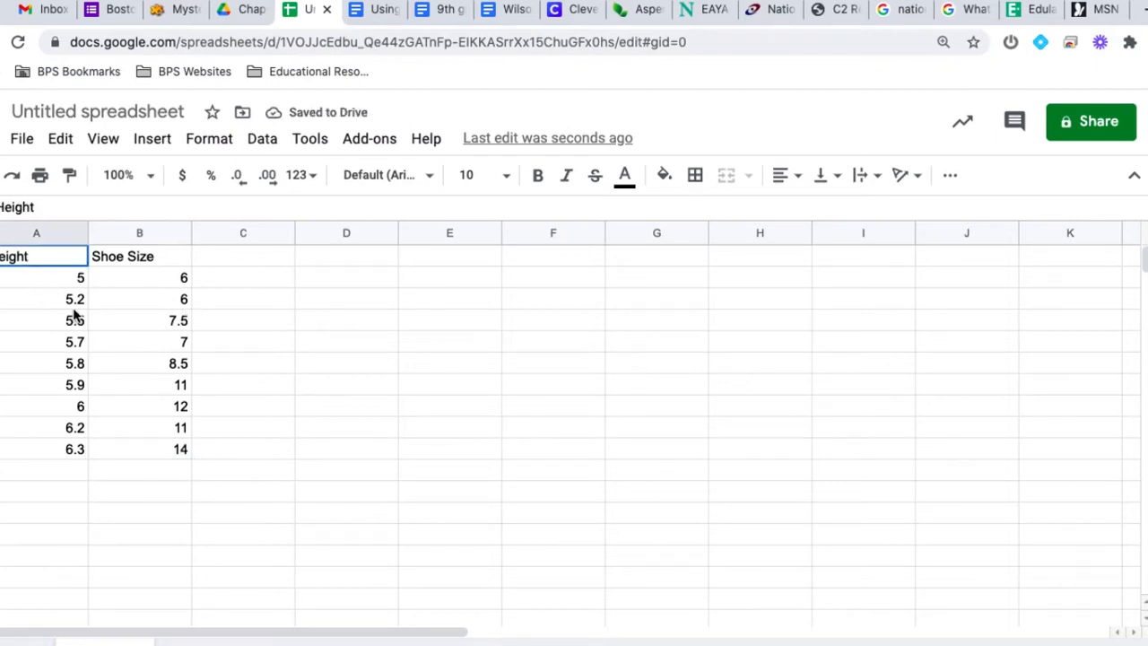
pyautogui.moveTo(75, 314); pyautogui.dragTo(140, 446)
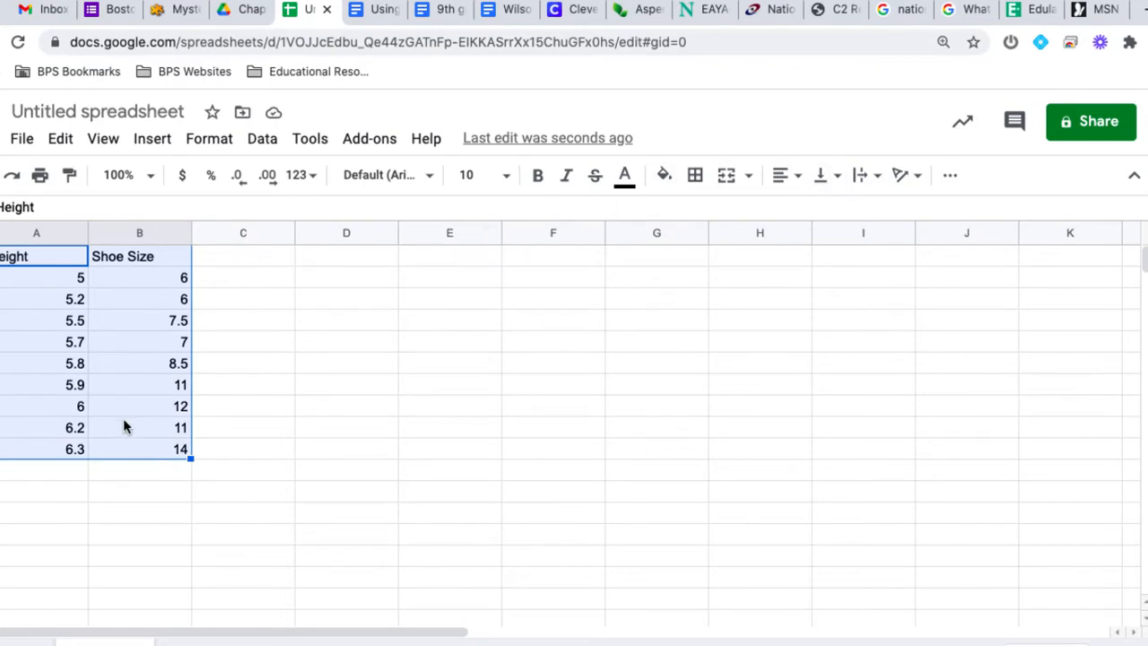
pyautogui.click(780, 186)
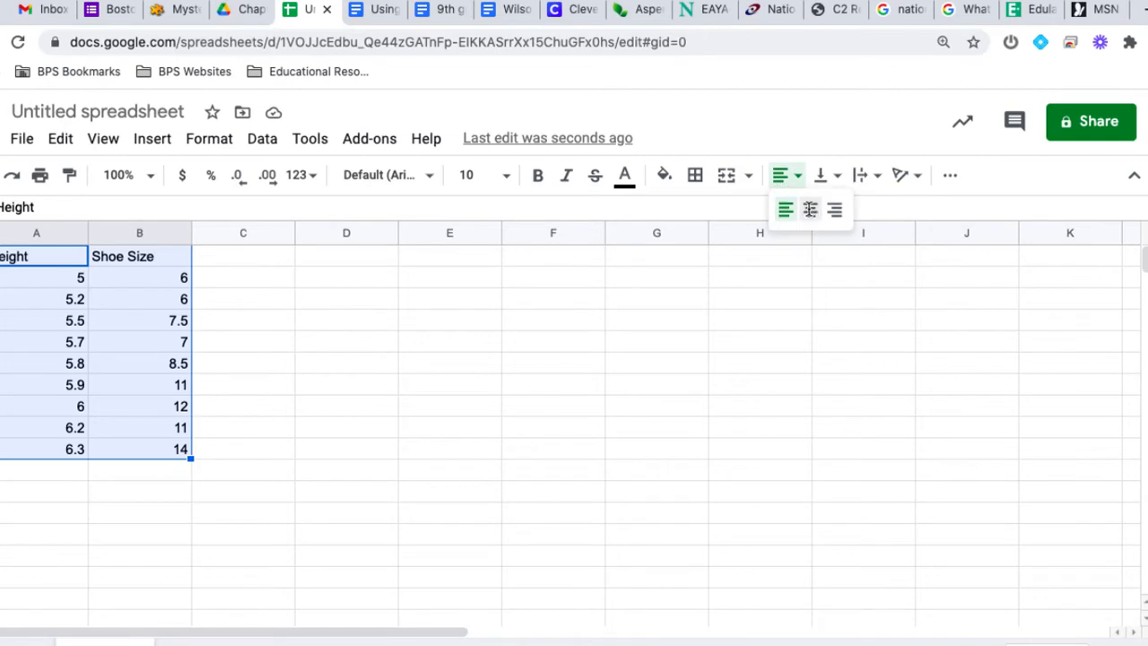
pyautogui.click(809, 207)
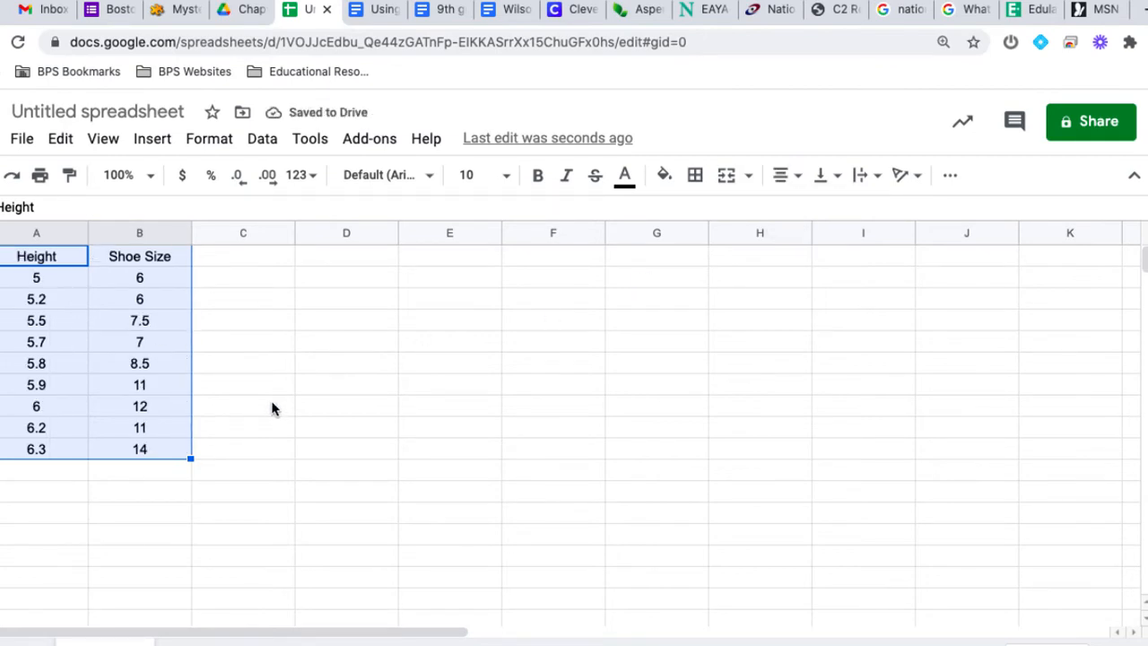
pyautogui.click(356, 387)
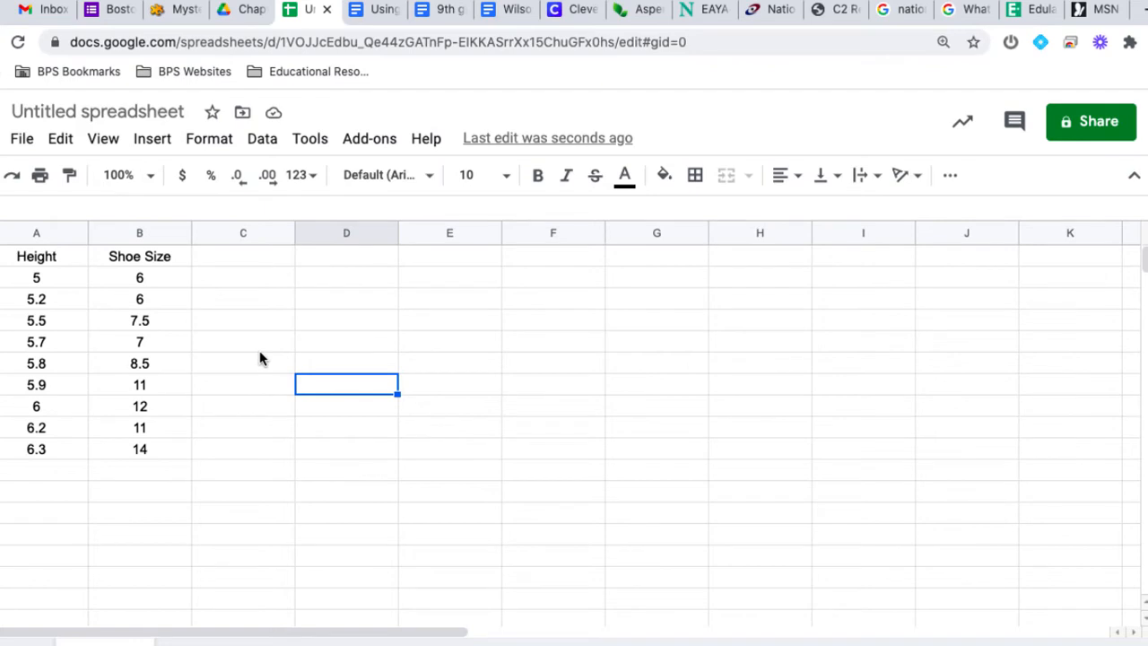
# Step: Insert a chart based on the Height and Shoe Size data in A1:B10
pyautogui.moveTo(36, 256); pyautogui.dragTo(120, 448)
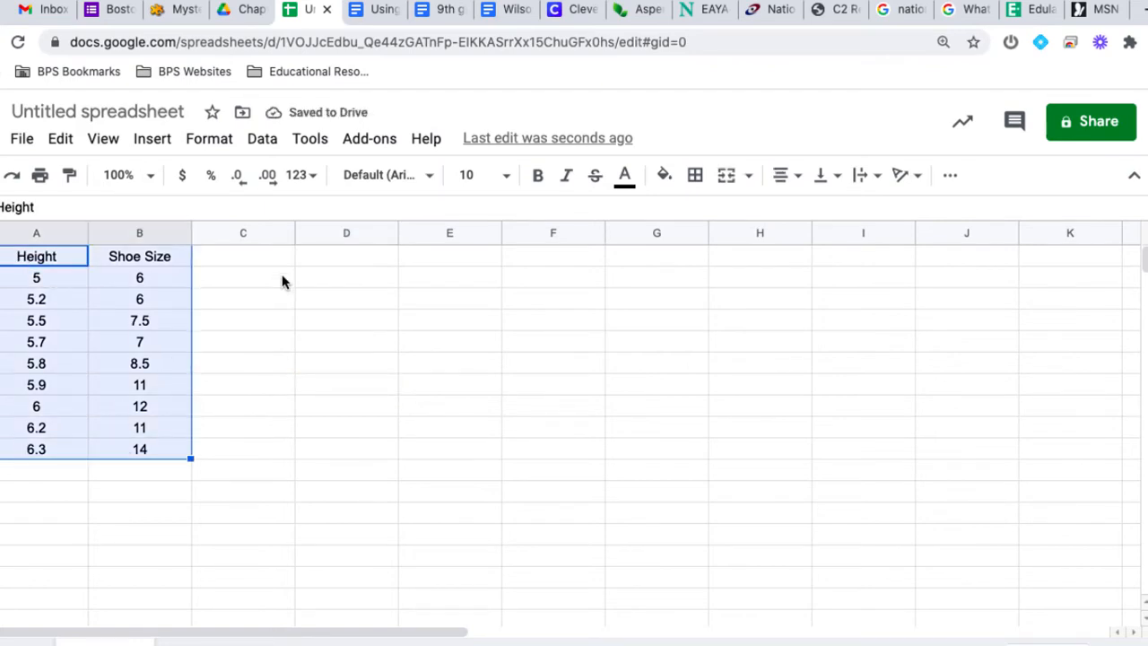
pyautogui.click(153, 144)
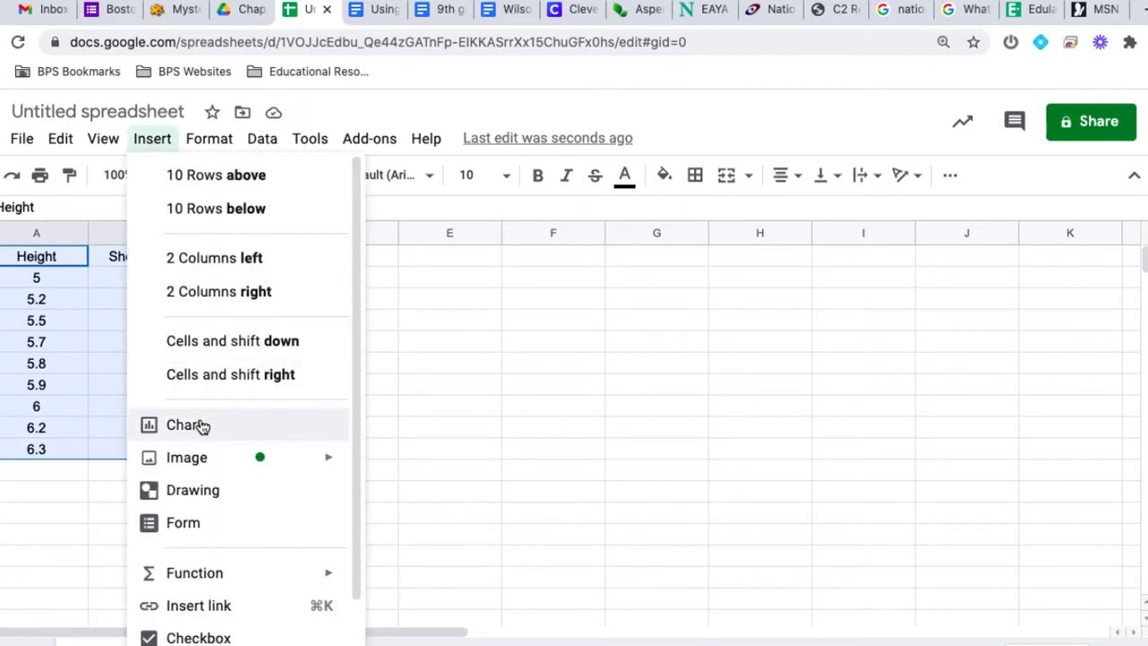
pyautogui.click(188, 425)
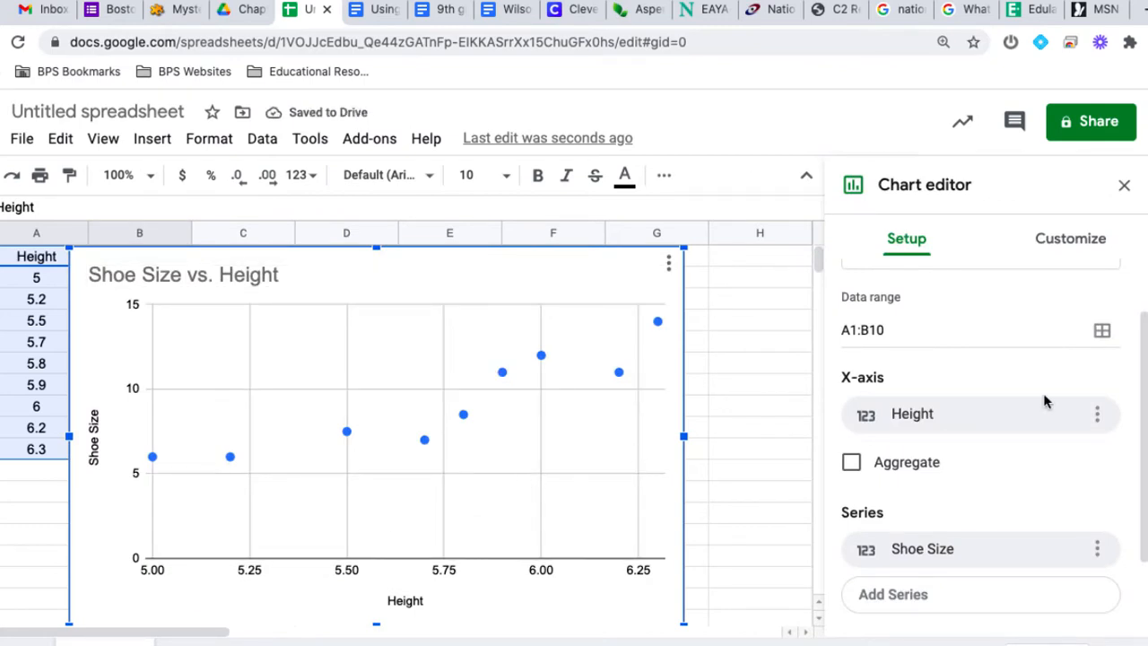
# Step: Review the chart's setup: chart type, data range, X-axis, series, and the row, column, header and label options
pyautogui.scroll(2, 1043, 392)
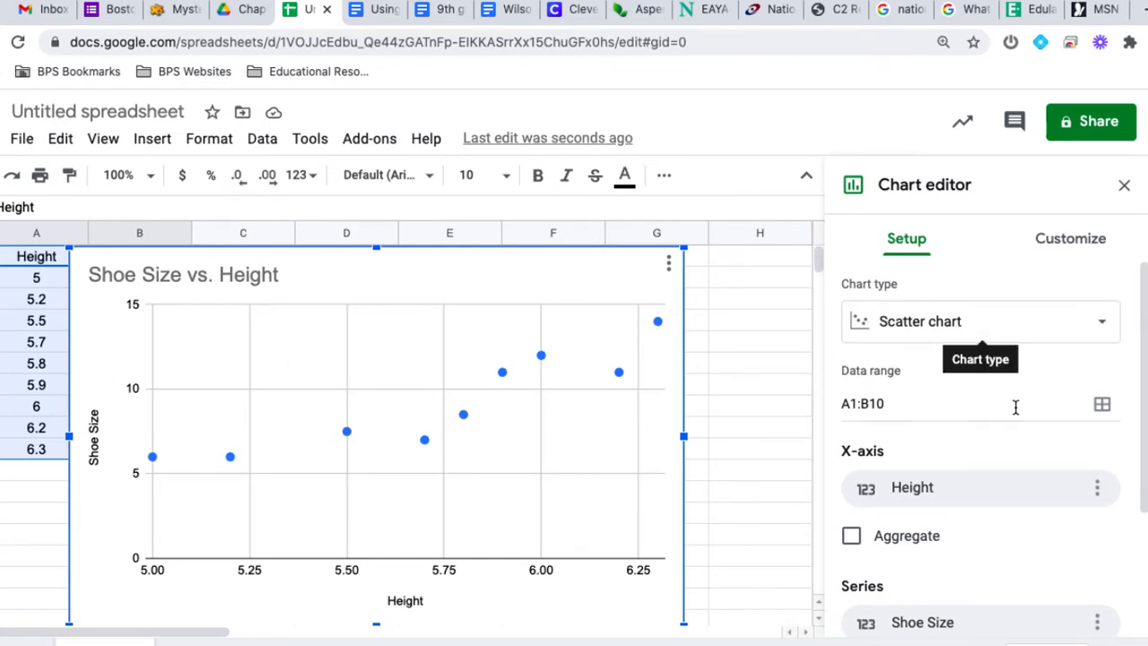
pyautogui.scroll(-2, 1020, 410)
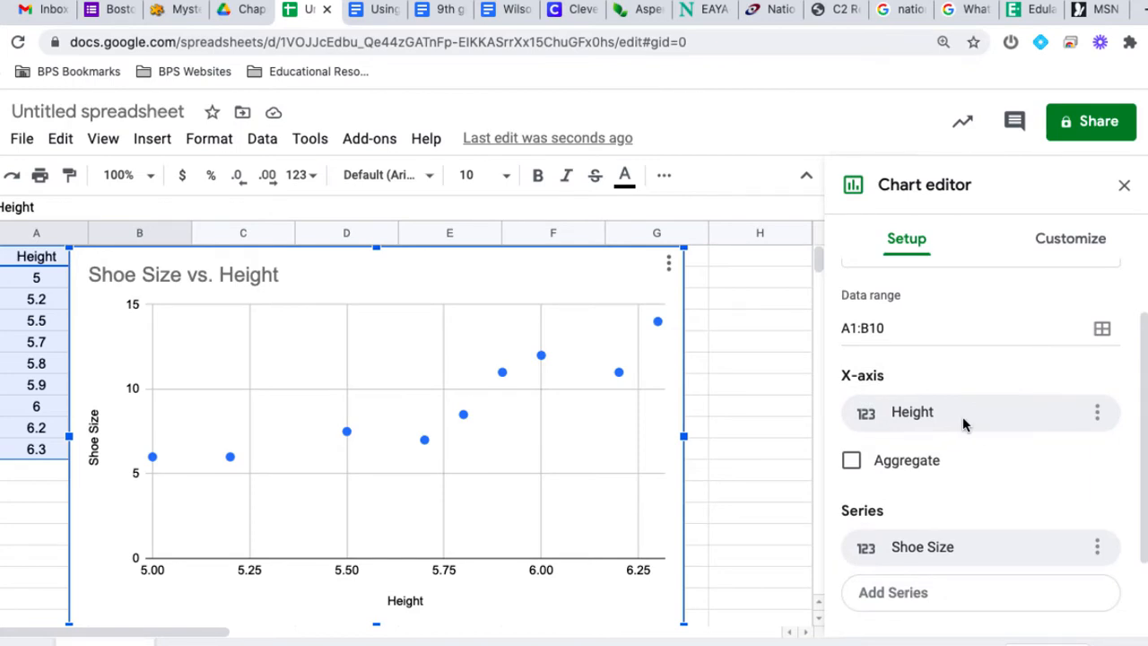
pyautogui.scroll(-1, 1003, 430)
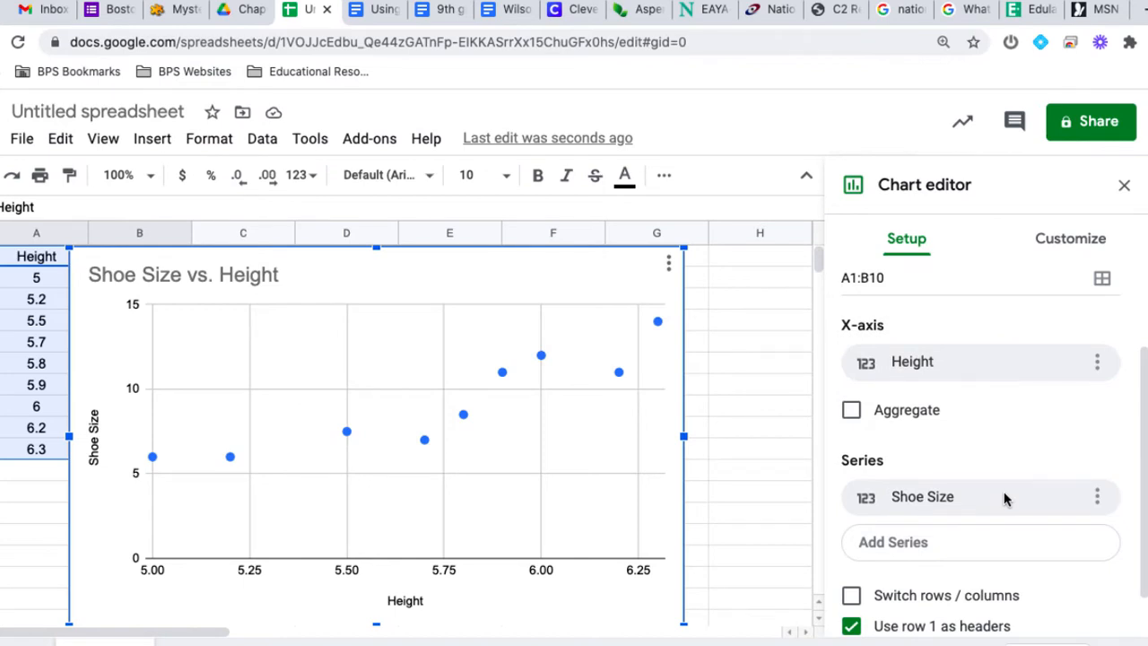
pyautogui.scroll(-1, 1005, 499)
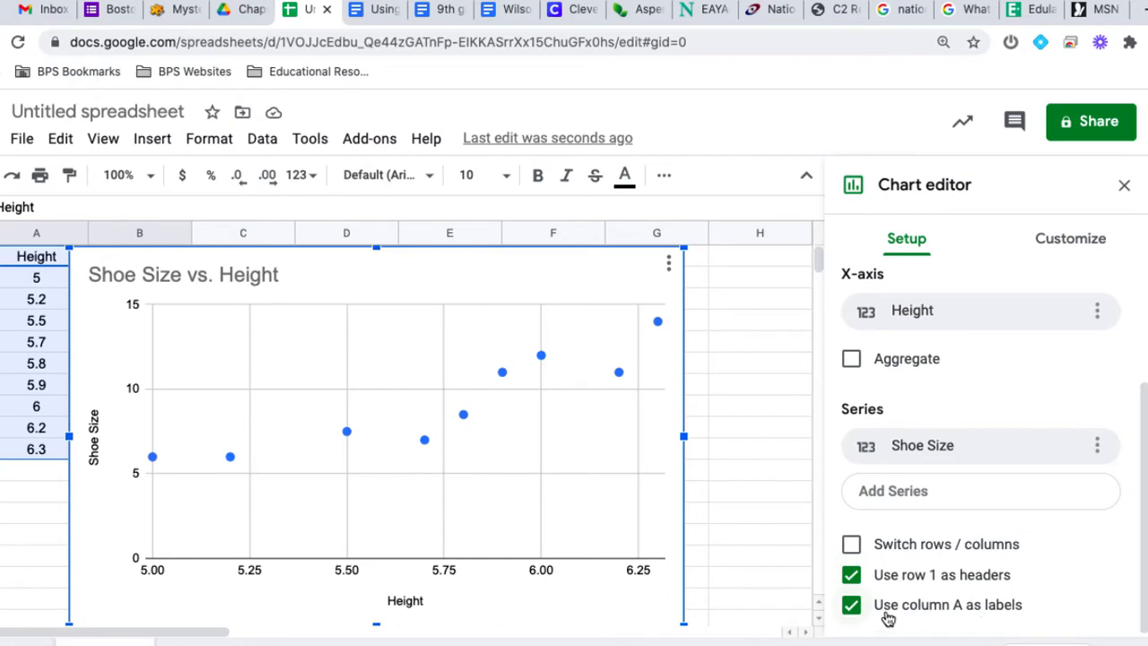
pyautogui.scroll(1, 1045, 539)
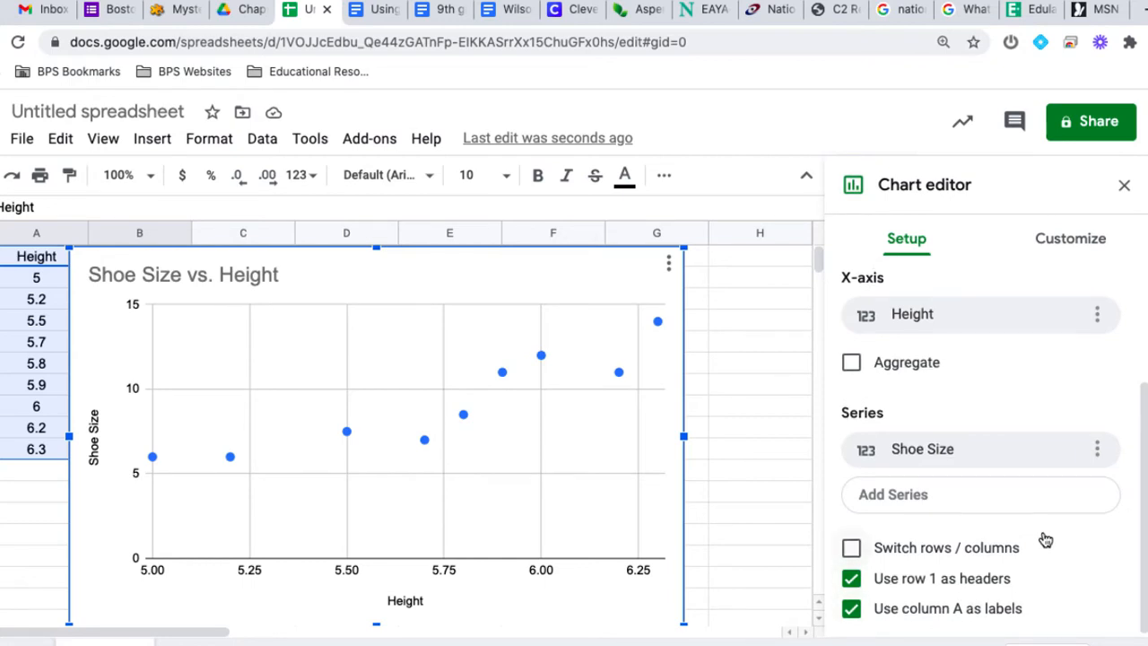
pyautogui.scroll(3, 1046, 539)
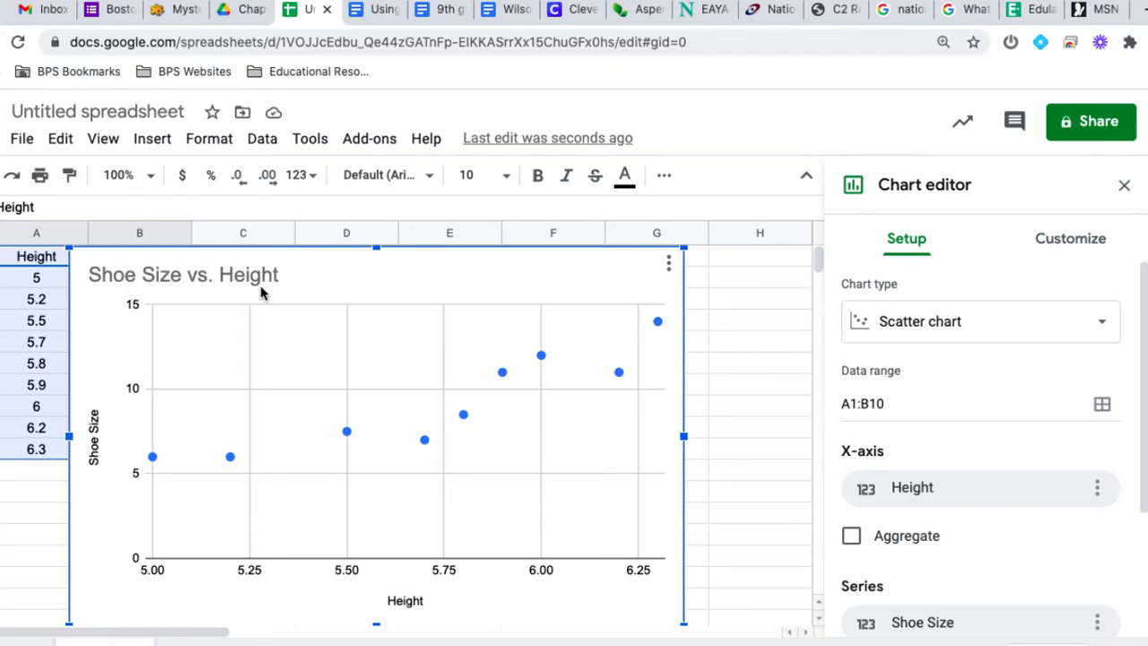
# Step: Add a trendline of type Linear to the Shoe Size series of the scatter chart
pyautogui.click(1094, 242)
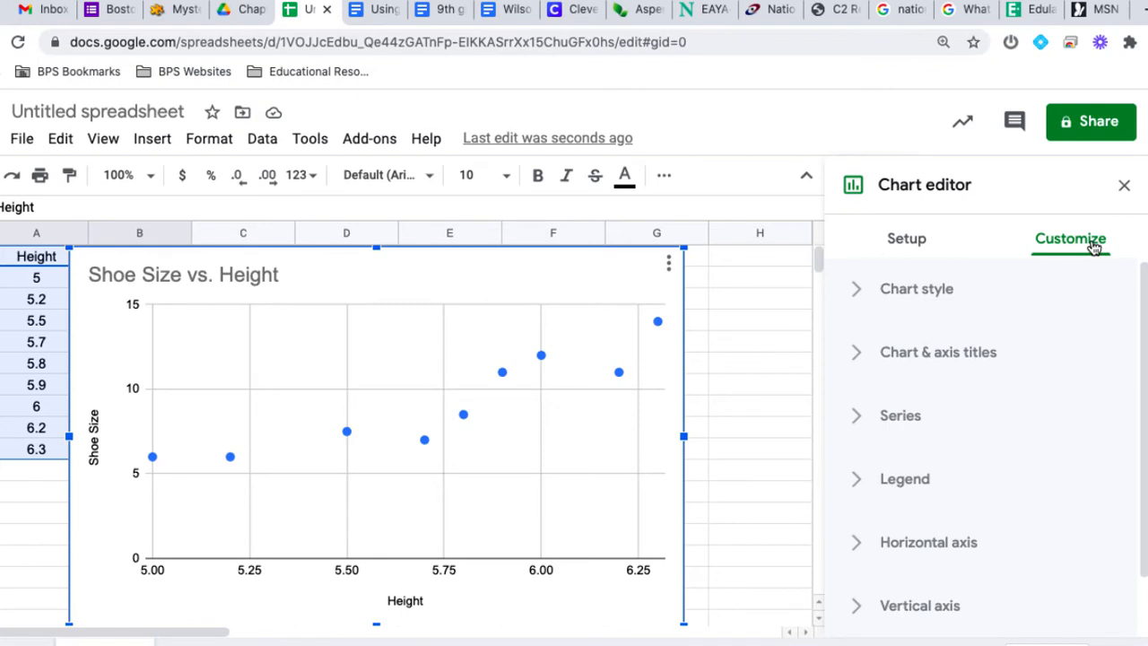
pyautogui.click(912, 422)
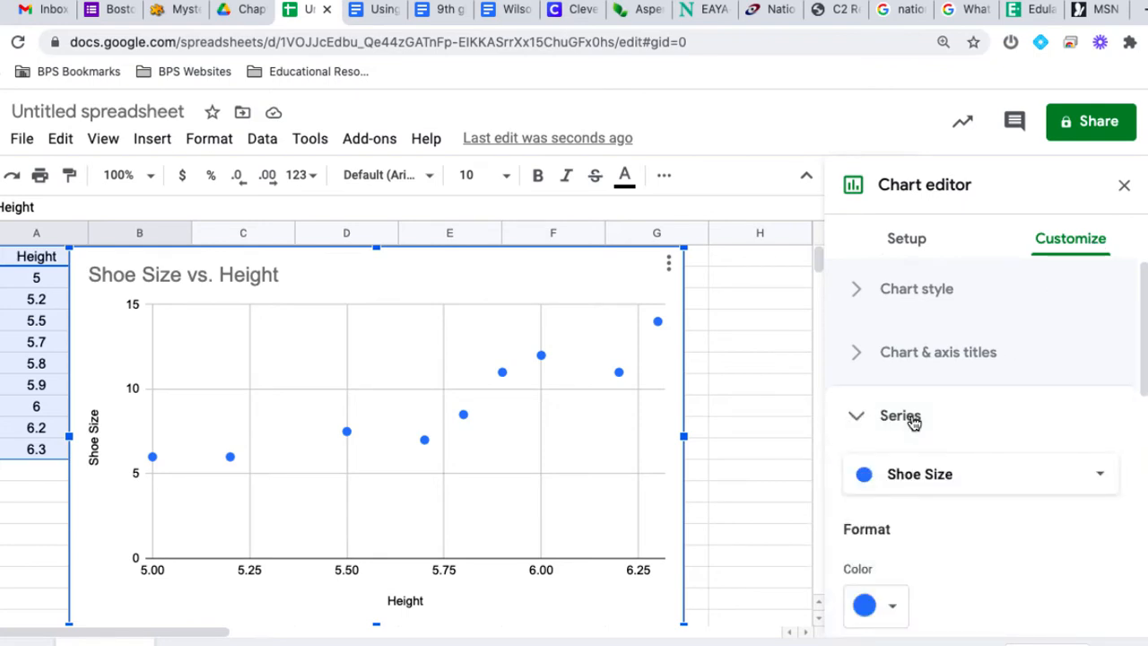
pyautogui.scroll(-4, 913, 422)
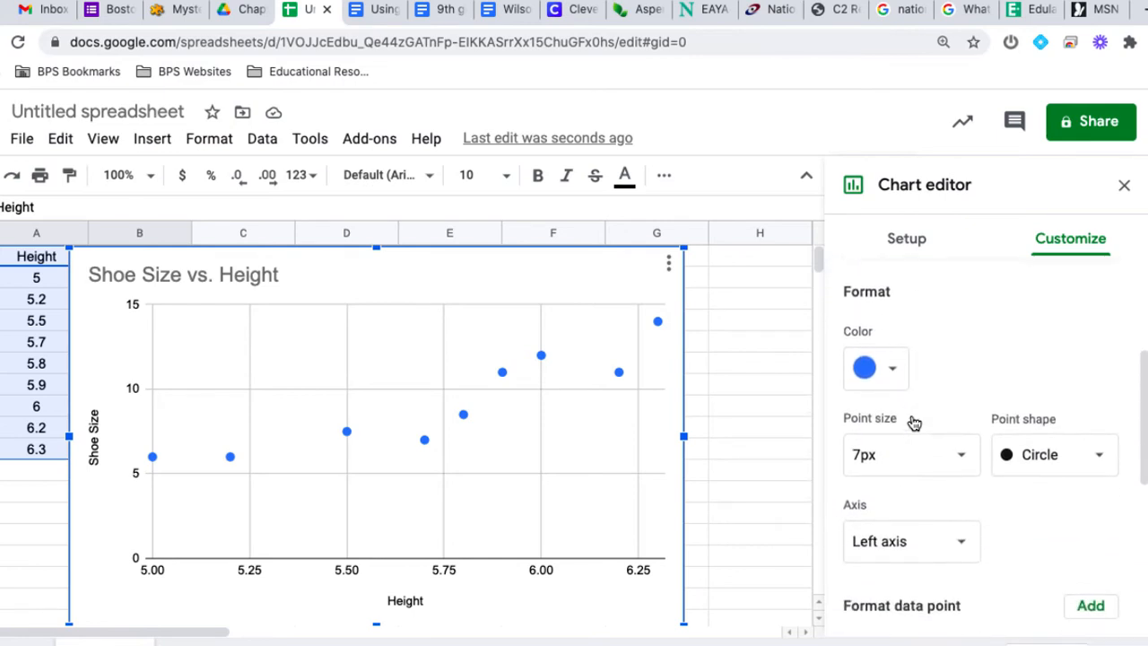
pyautogui.scroll(-3, 913, 422)
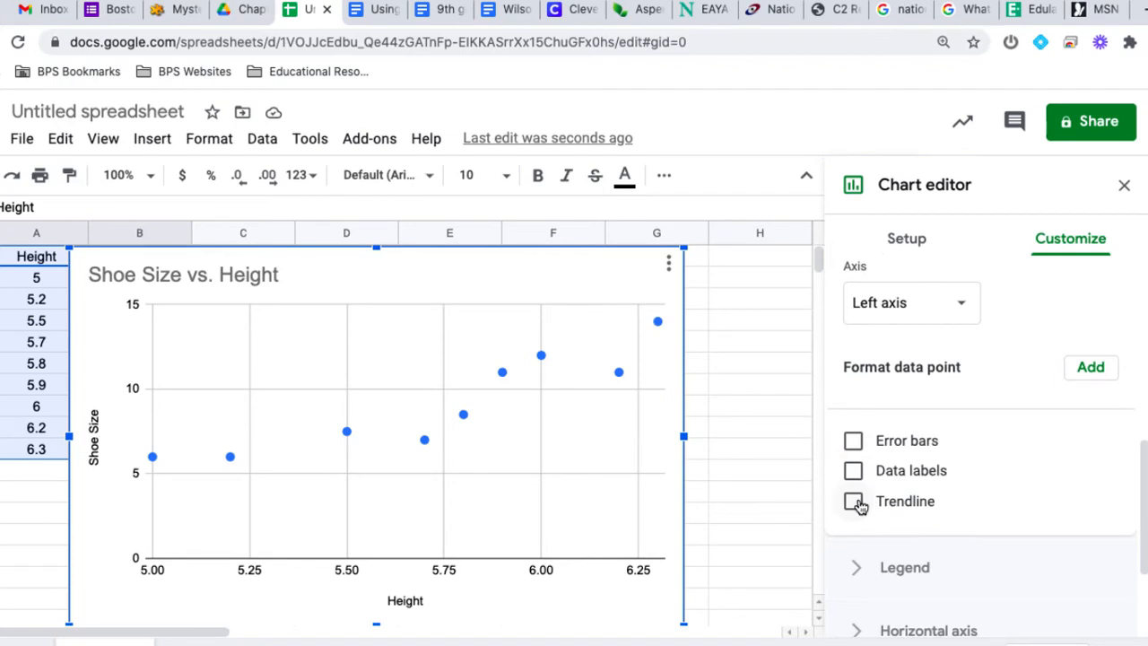
pyautogui.click(854, 502)
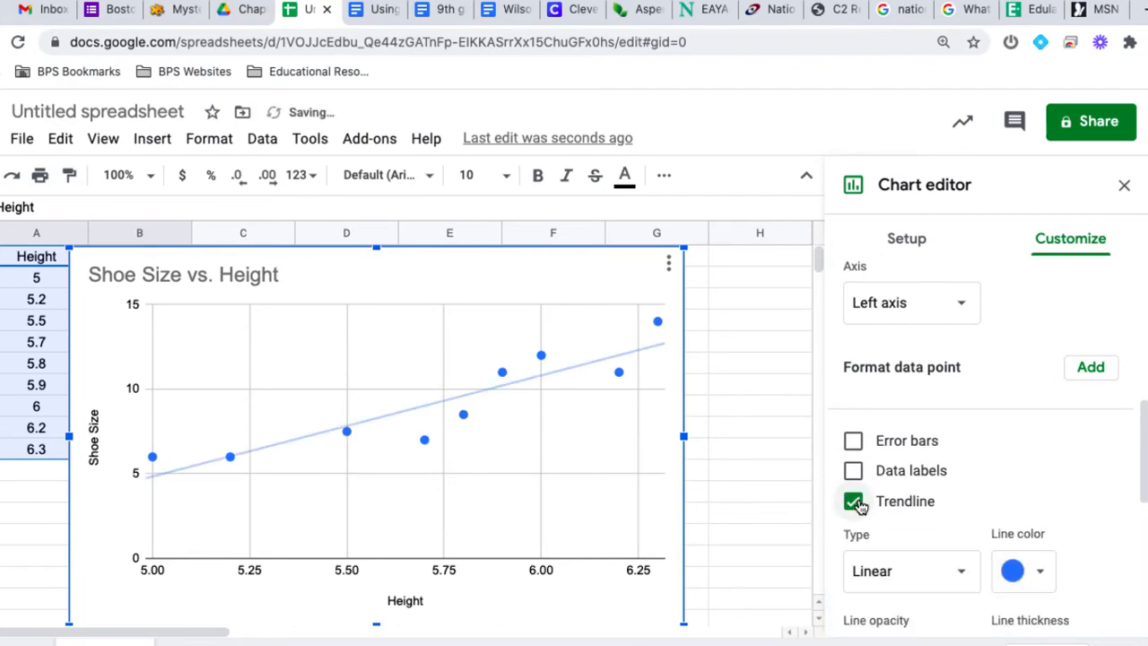
pyautogui.scroll(-2, 923, 583)
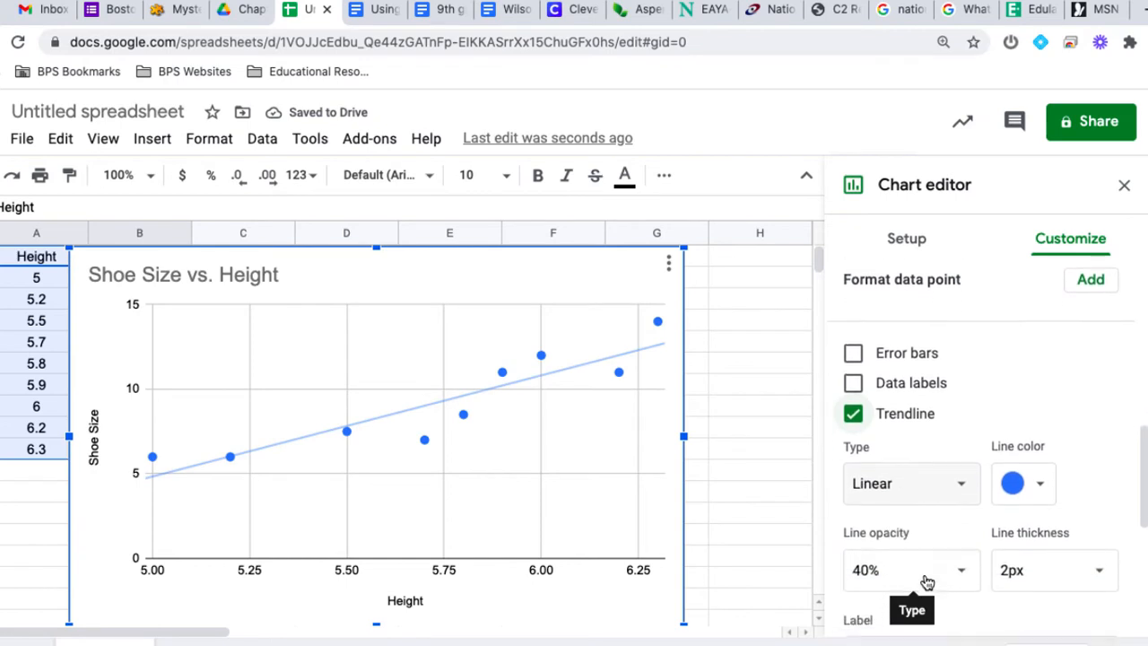
pyautogui.click(962, 478)
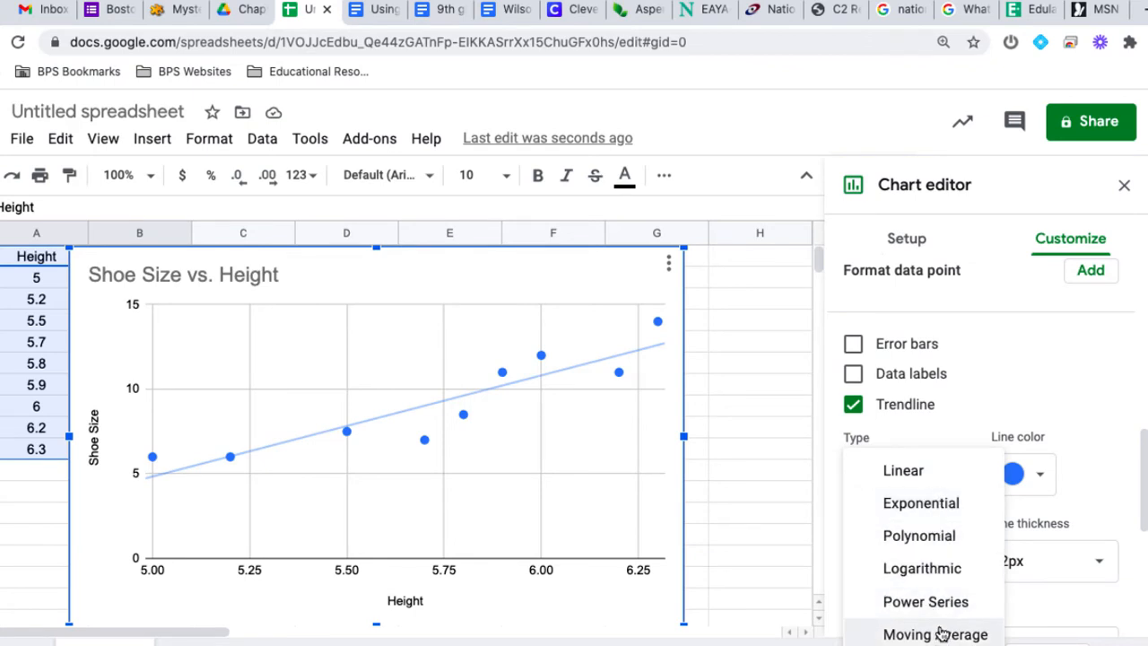
pyautogui.click(920, 475)
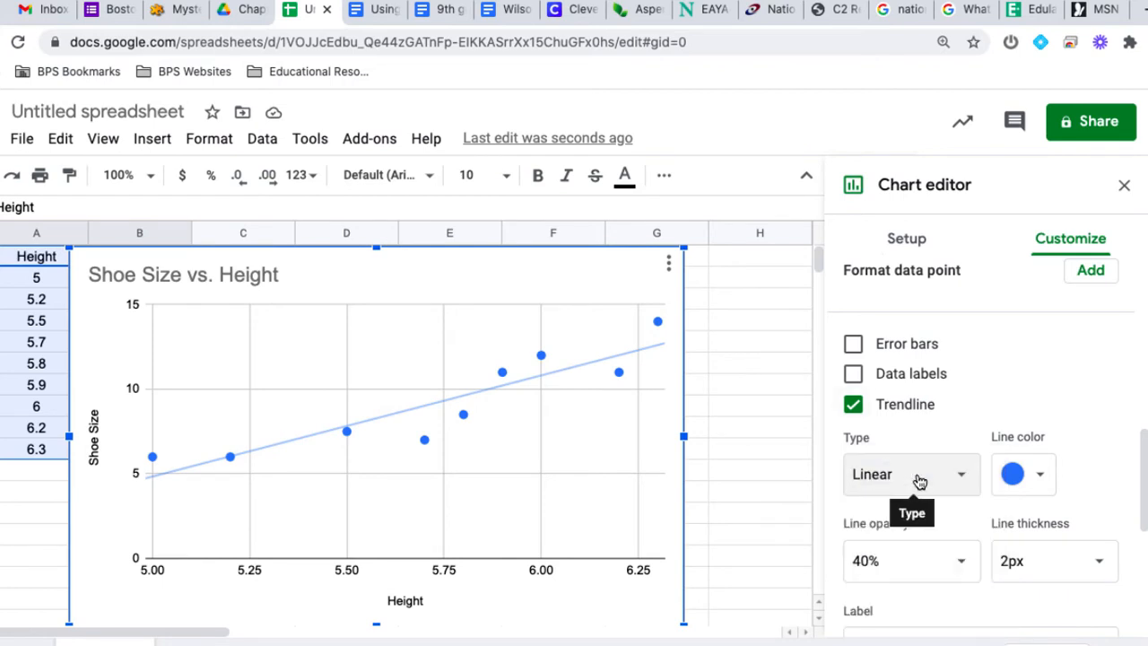
# Step: Set the trendline's line color to black and its line opacity to 100%
pyautogui.click(1034, 483)
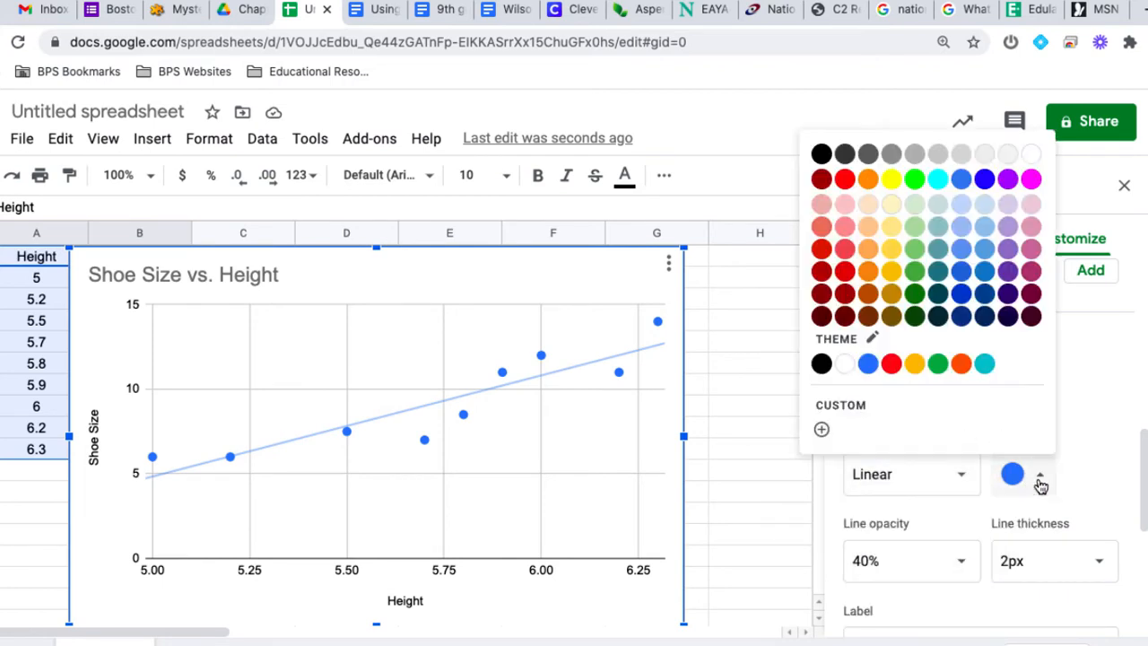
pyautogui.click(822, 154)
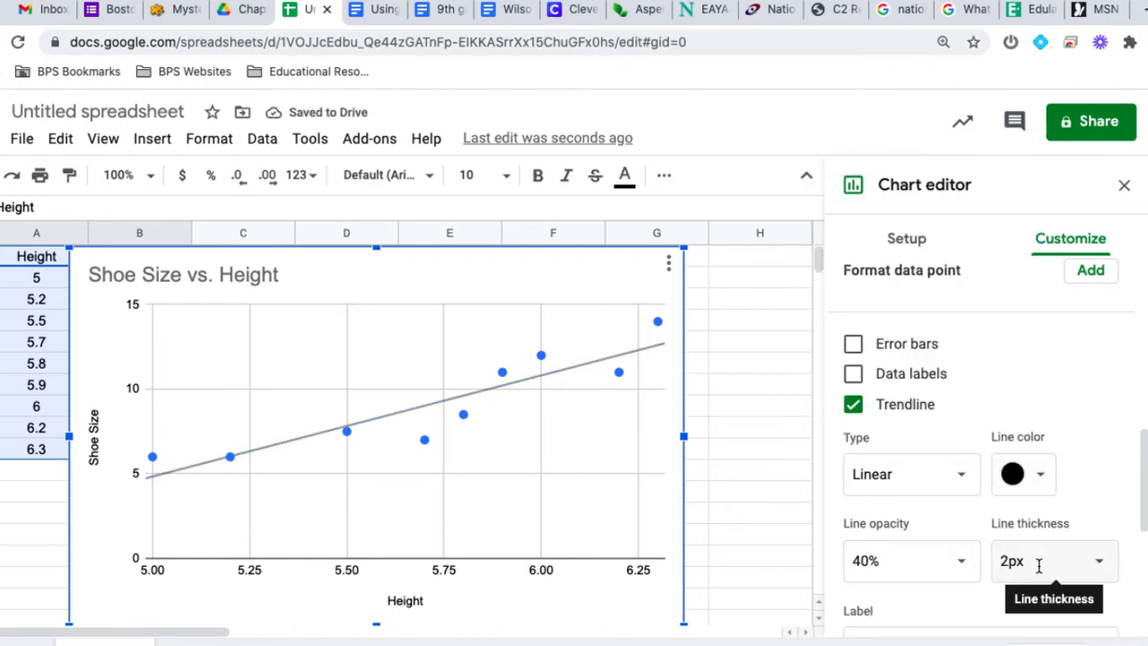
pyautogui.click(964, 563)
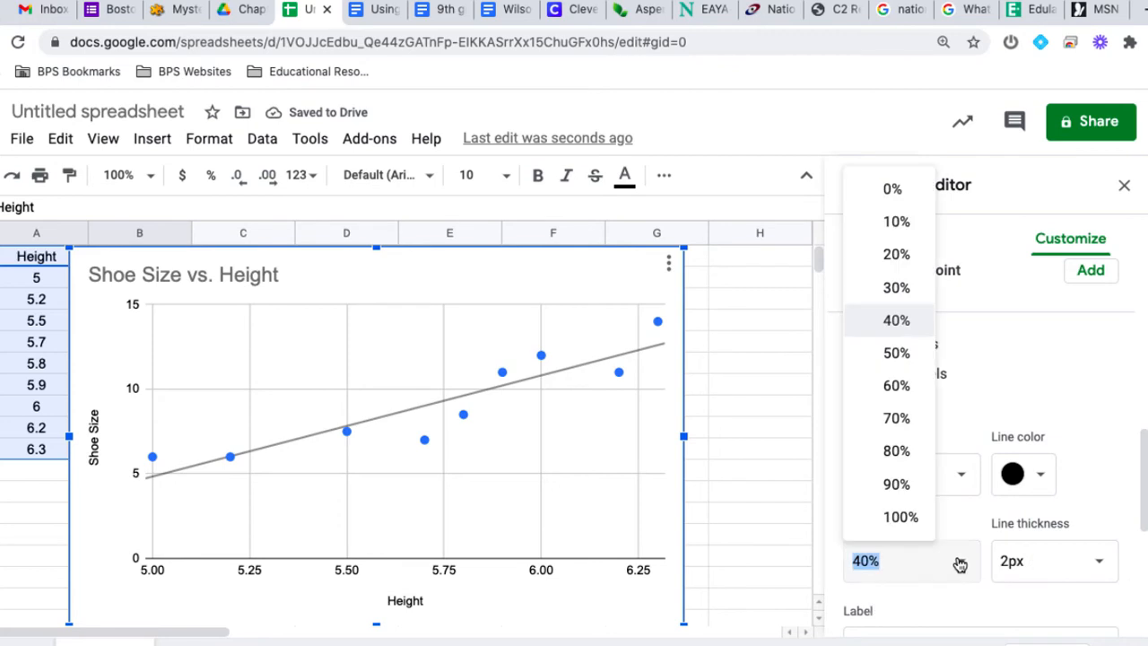
pyautogui.click(908, 518)
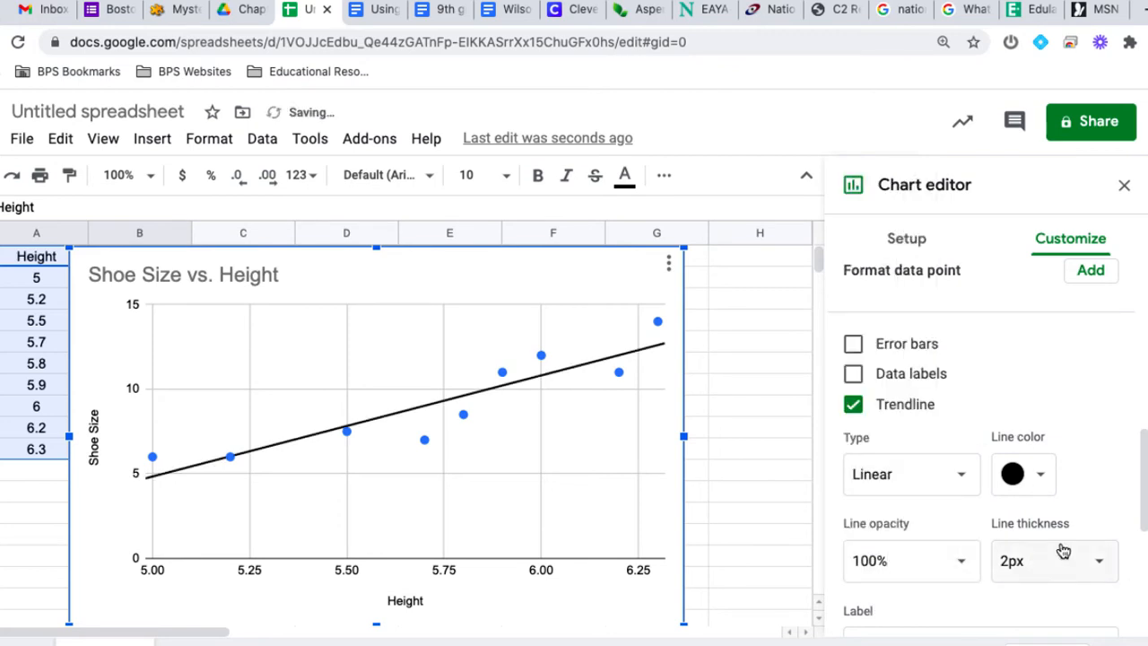
# Step: Set the trendline's label to Use Equation and show its R² value
pyautogui.scroll(-3, 1061, 547)
pyautogui.scroll(-1, 1063, 550)
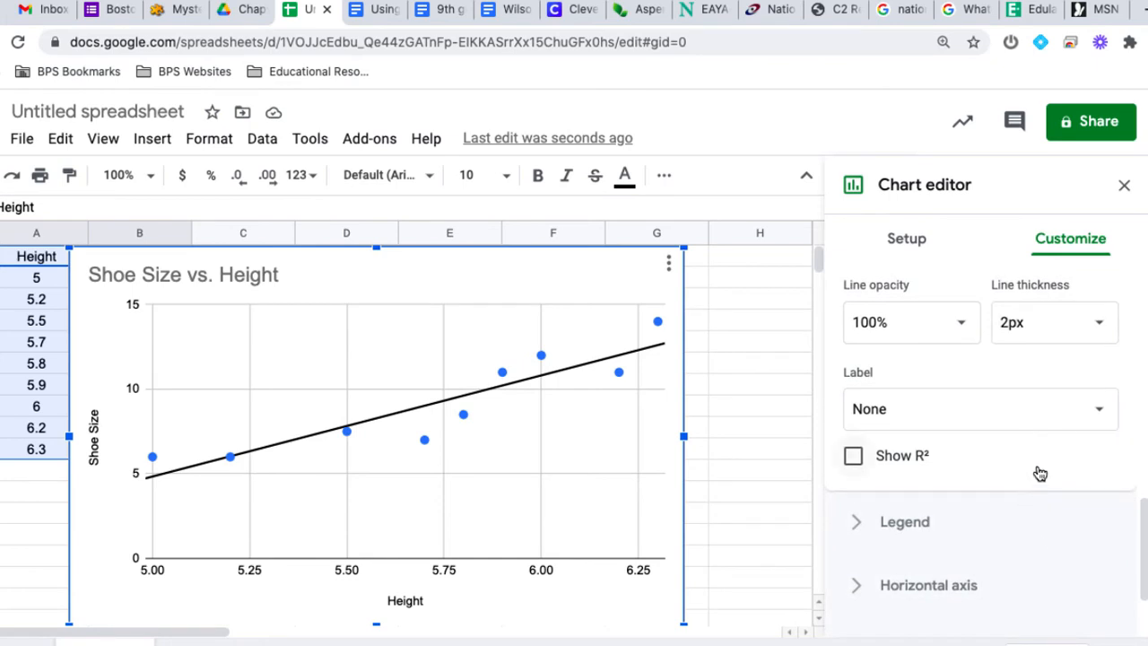
pyautogui.click(1097, 415)
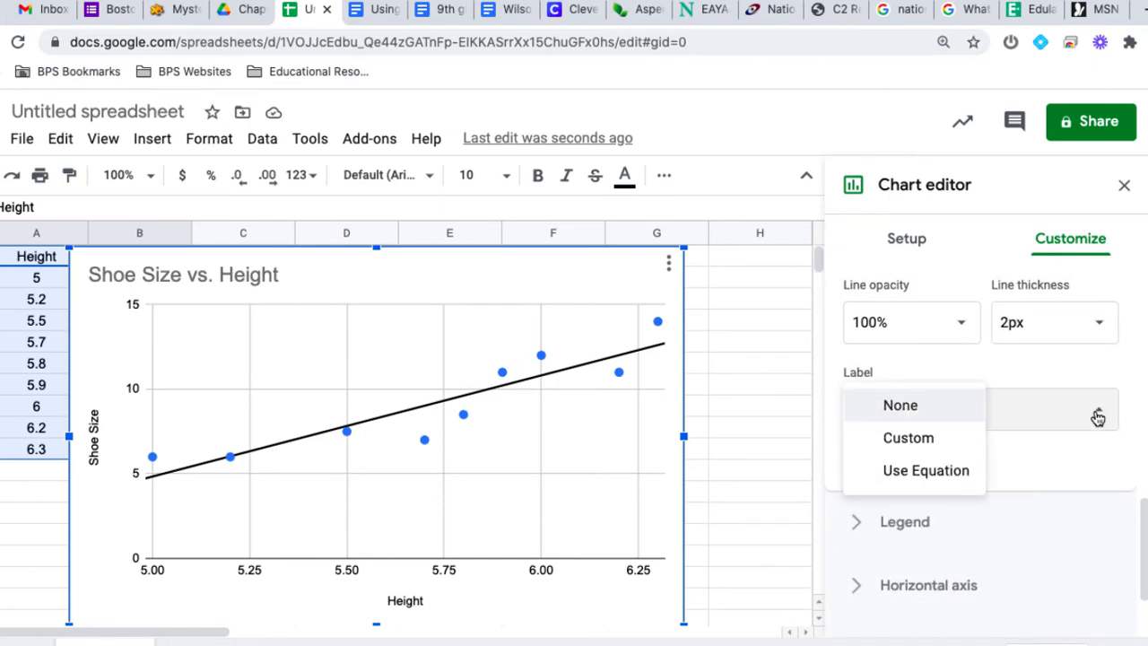
pyautogui.click(953, 470)
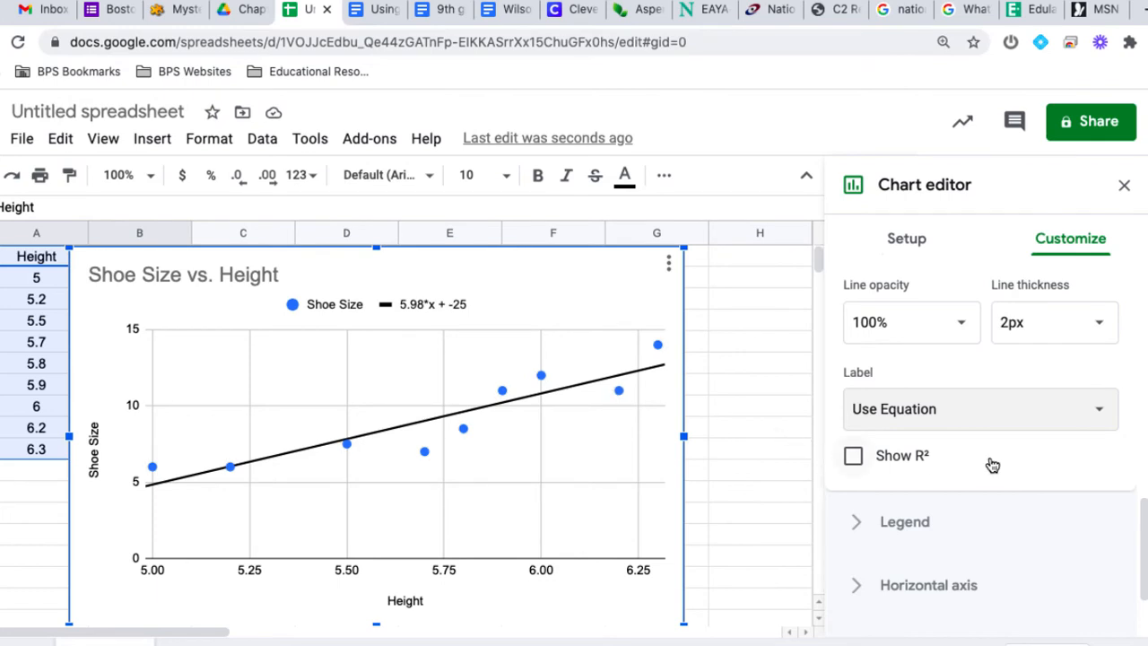
pyautogui.click(853, 458)
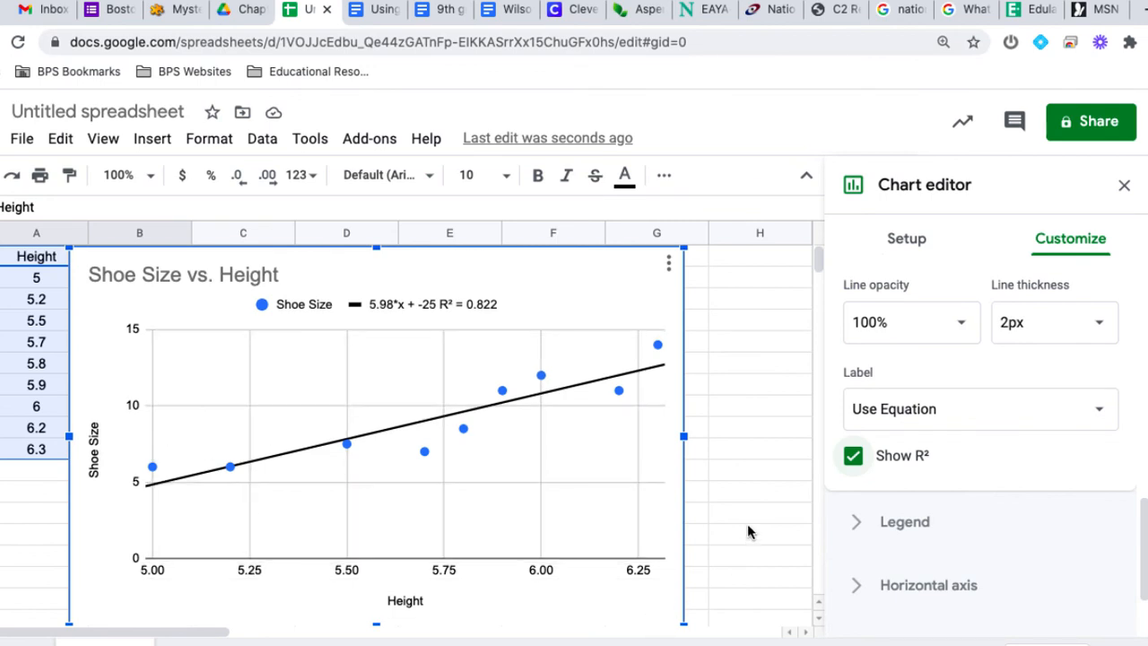
# Step: Close the chart editor and shrink the chart from its lower corner so it spans about columns D to H and 14 rows
pyautogui.scroll(-1, 775, 461)
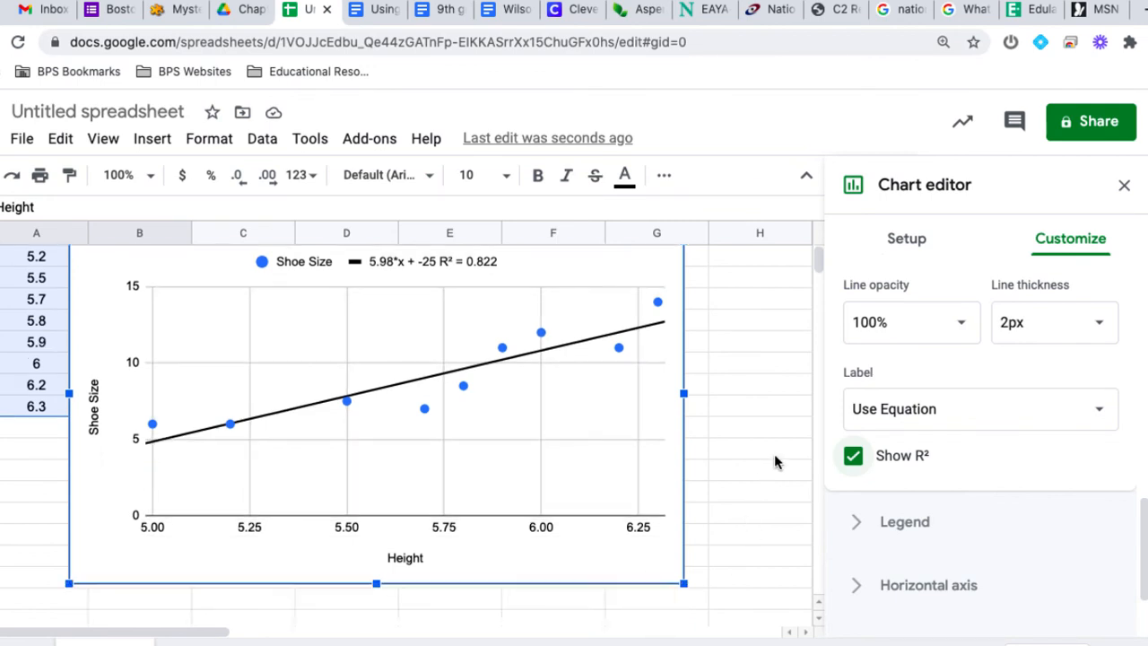
pyautogui.scroll(1, 776, 462)
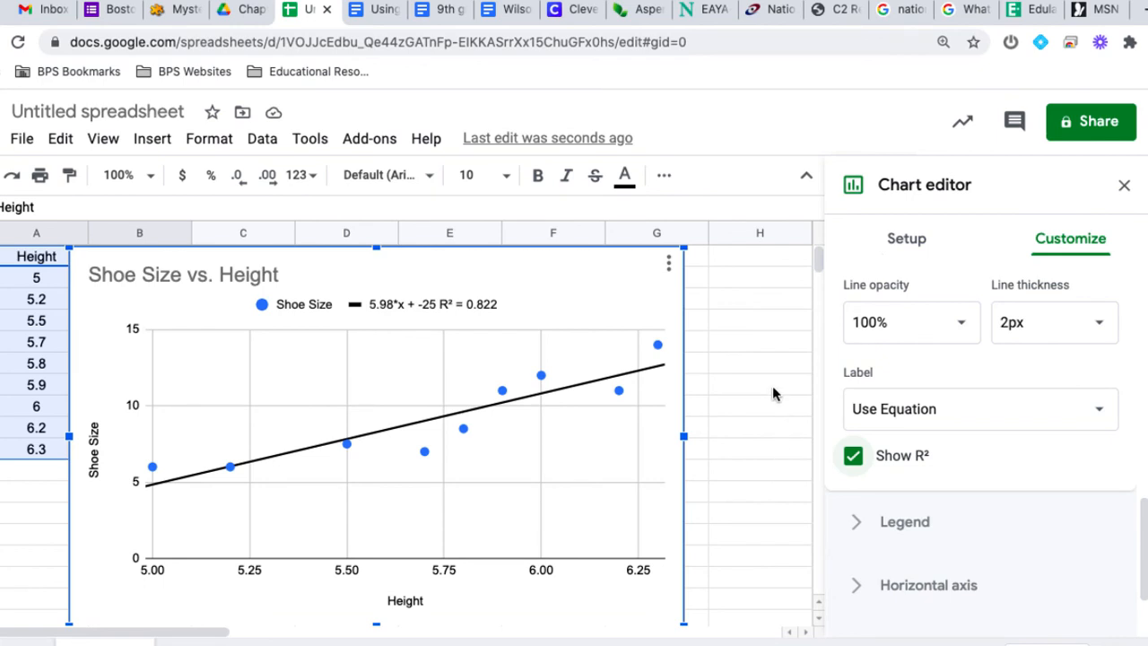
pyautogui.click(1123, 184)
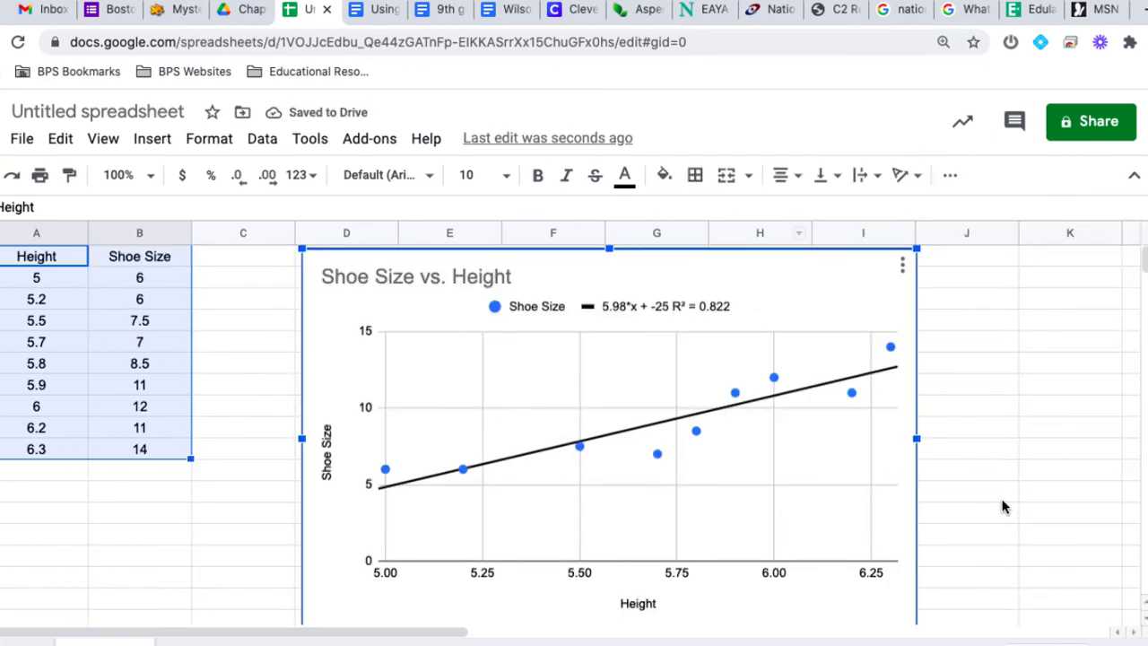
pyautogui.scroll(-2, 1005, 508)
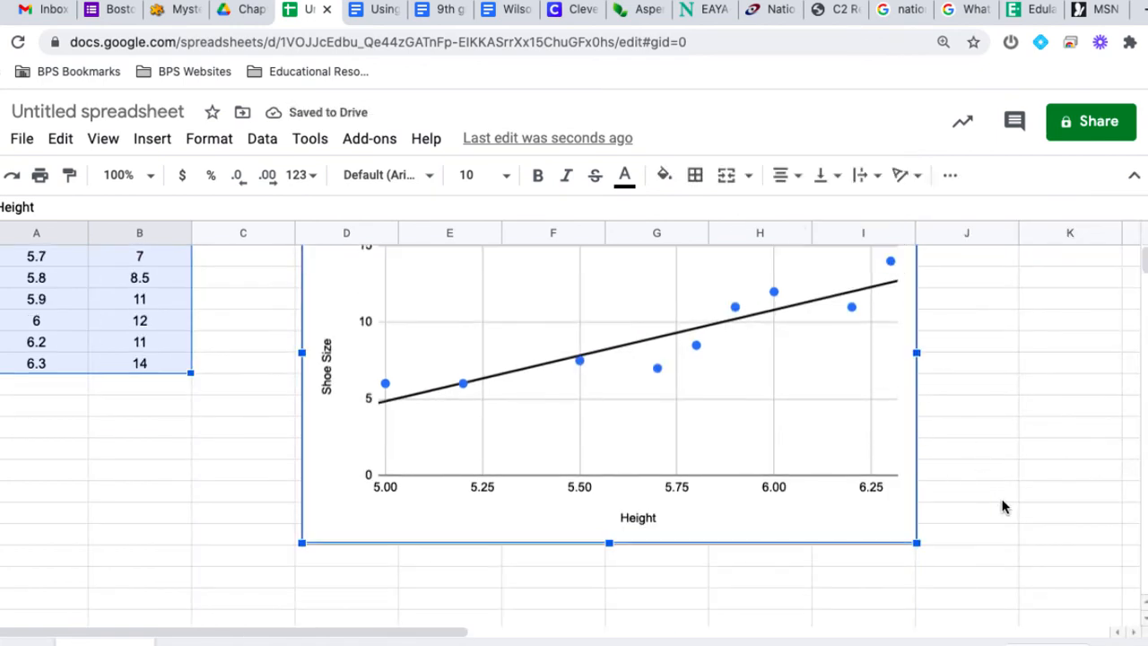
pyautogui.moveTo(917, 542); pyautogui.dragTo(786, 439)
pyautogui.scroll(2, 786, 438)
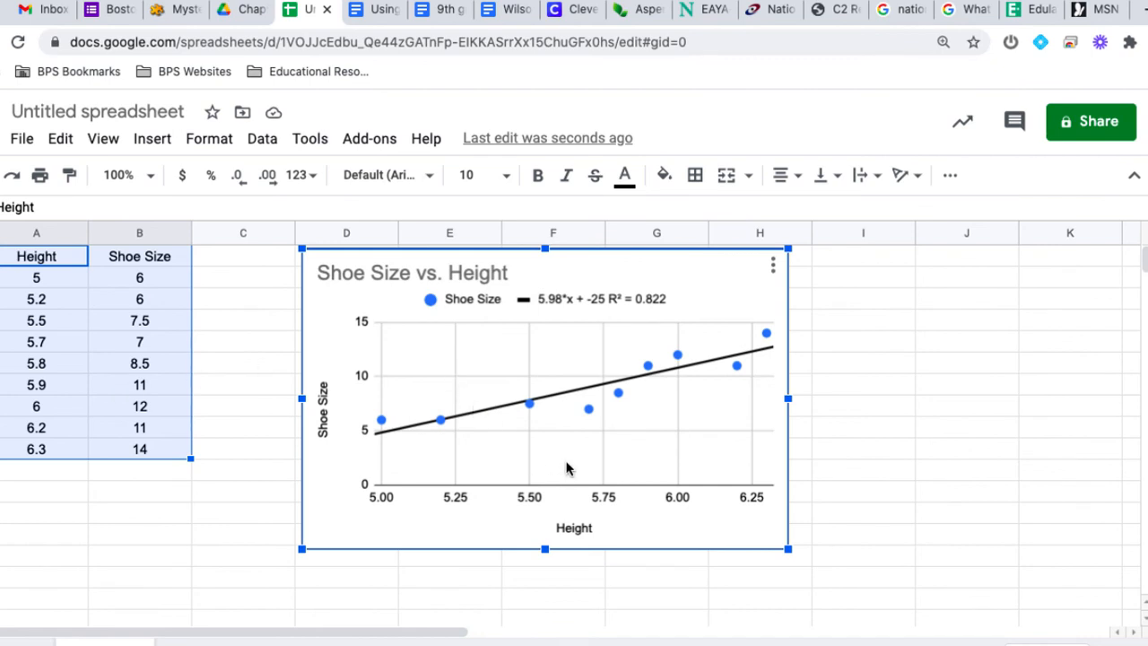
# Step: Reopen the chart editor from the plot area of the Shoe Size vs. Height chart
pyautogui.doubleClick(715, 452)
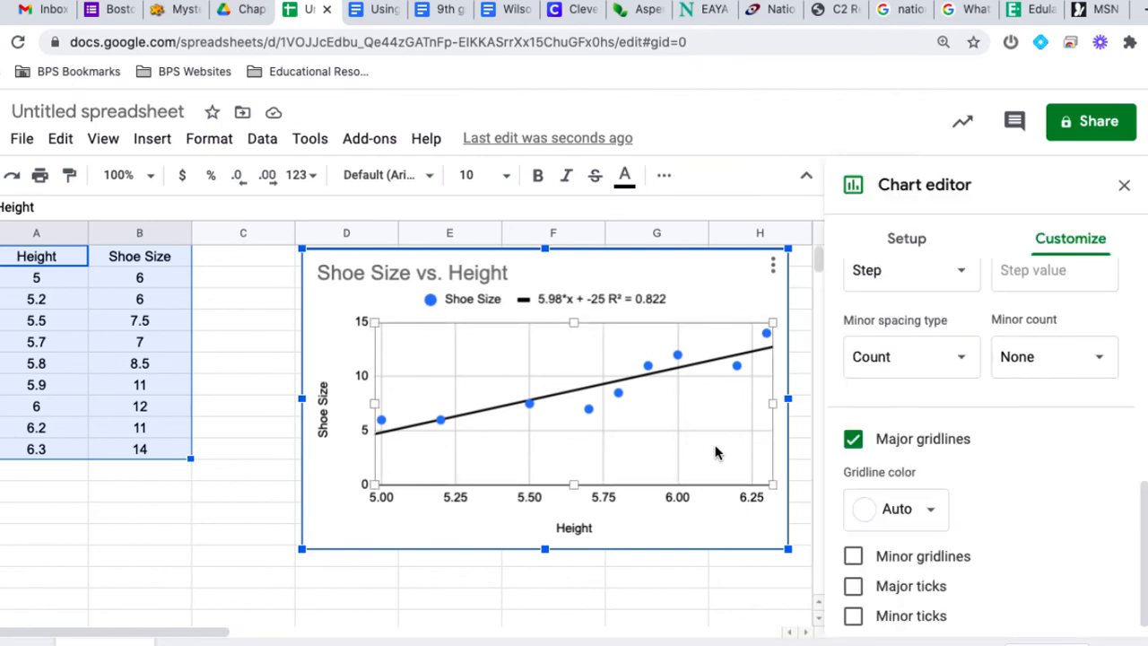